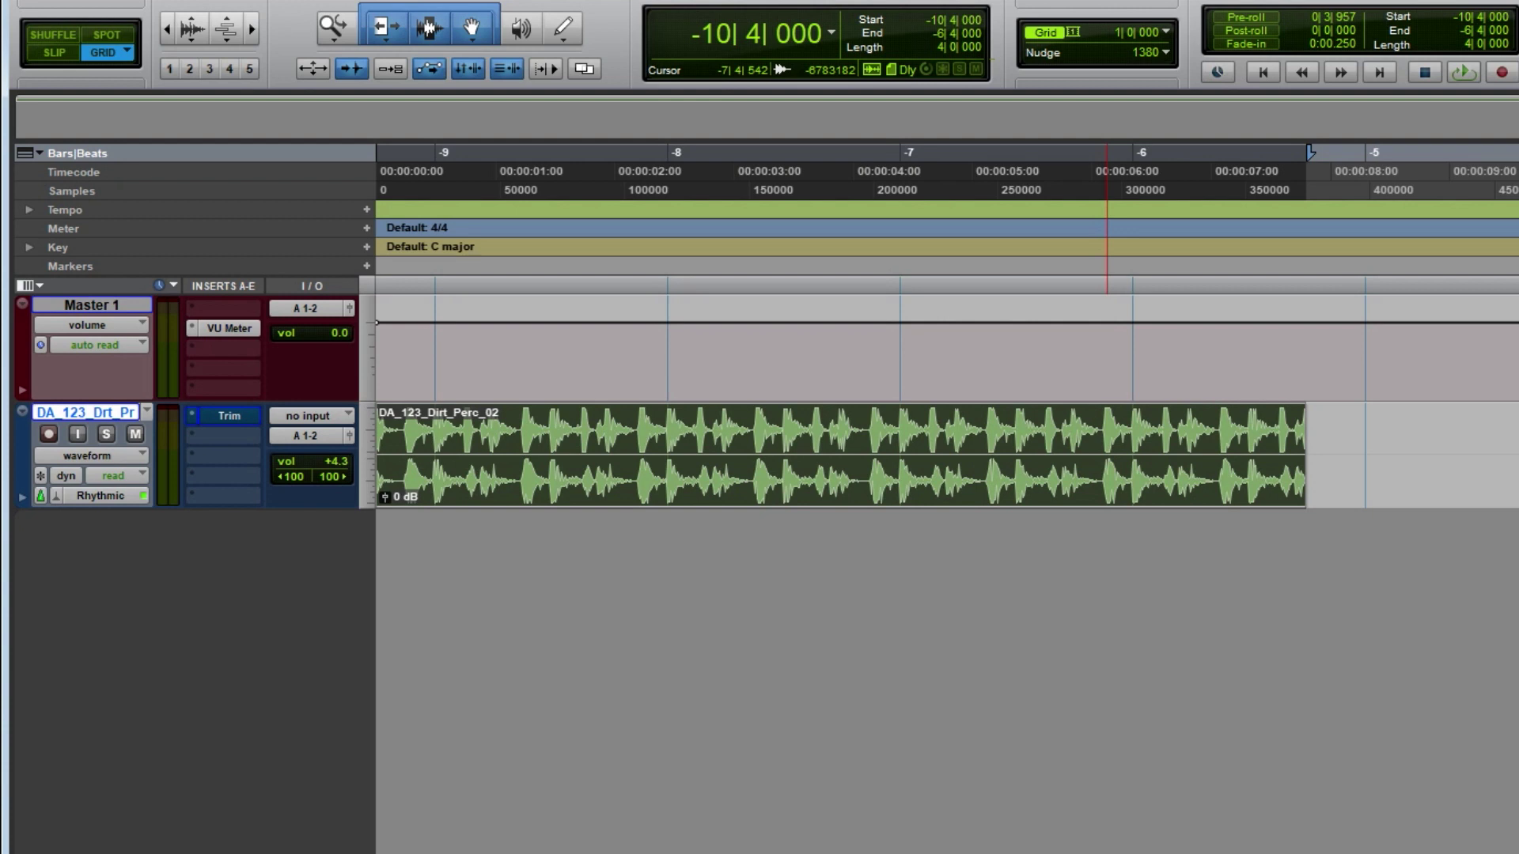
Close the Trim plug-in, reset the loop's clip gain to 0 dB, and check the output window
left_click(228, 415)
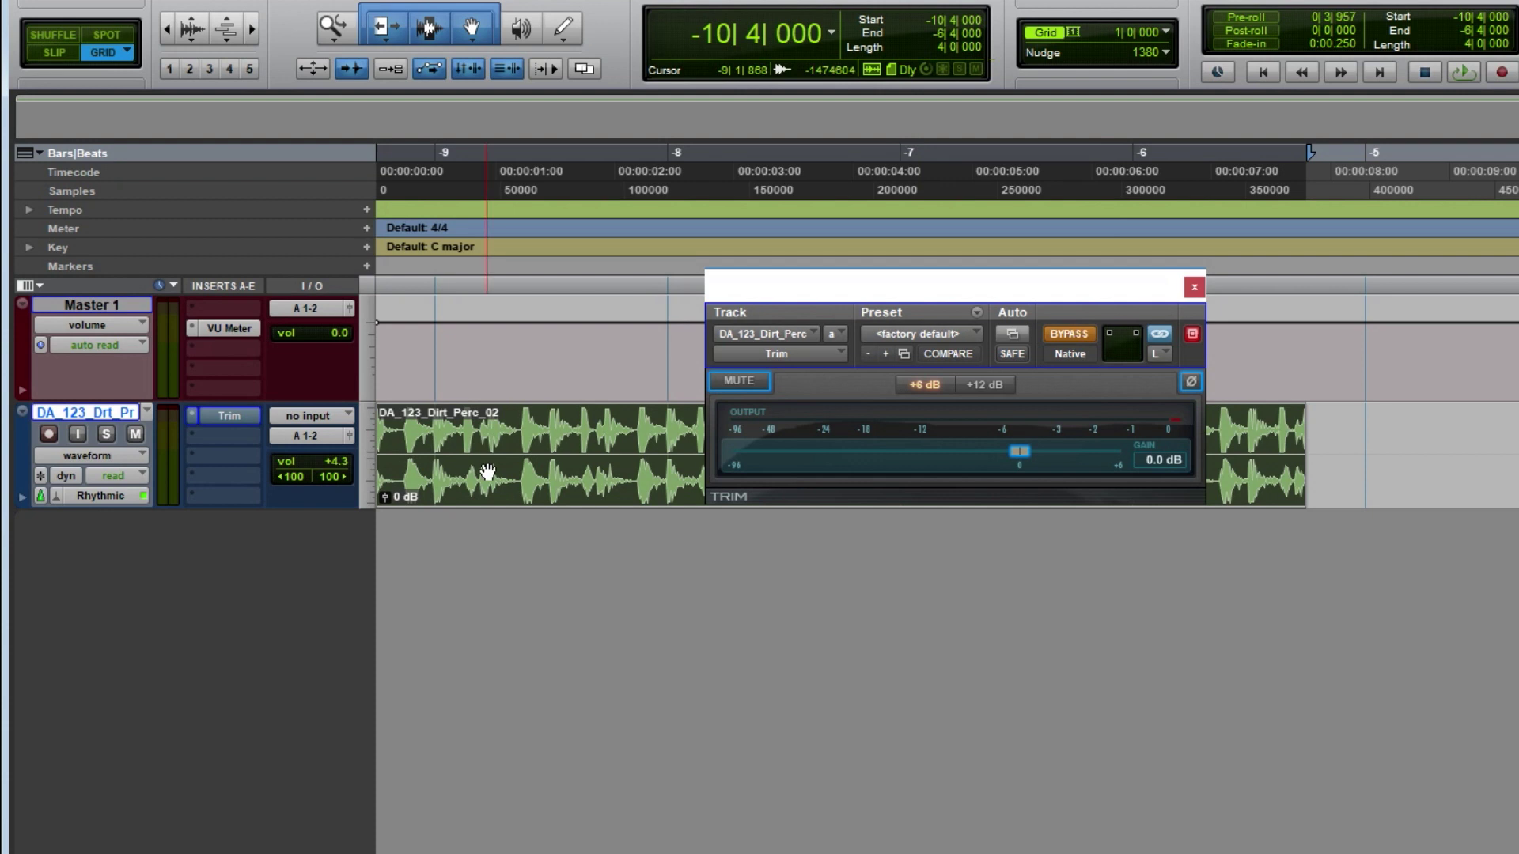
left_click(1193, 287)
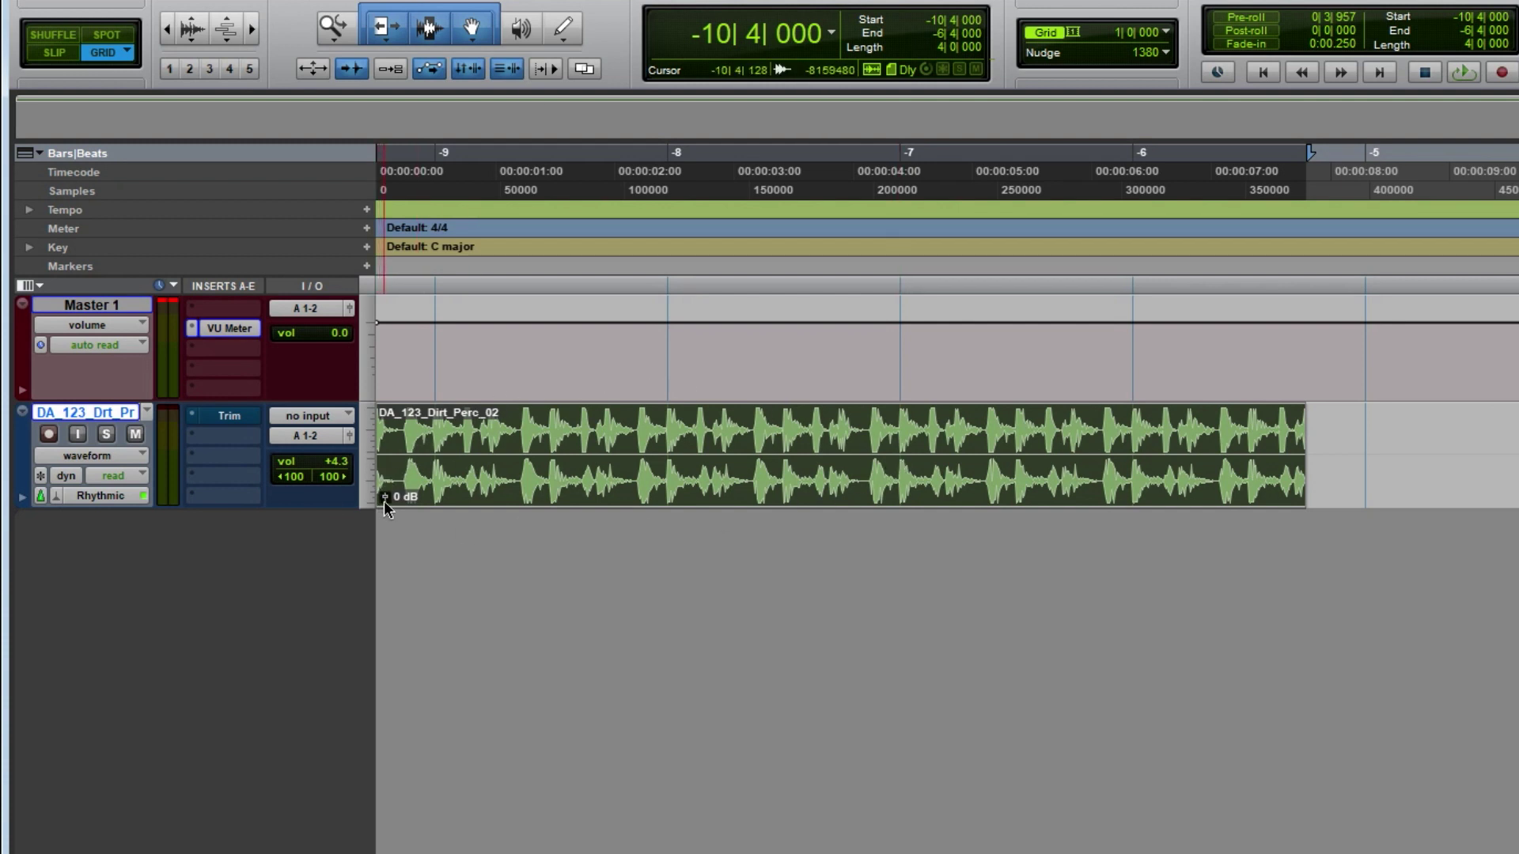
left_click_drag(384, 499, 384, 531)
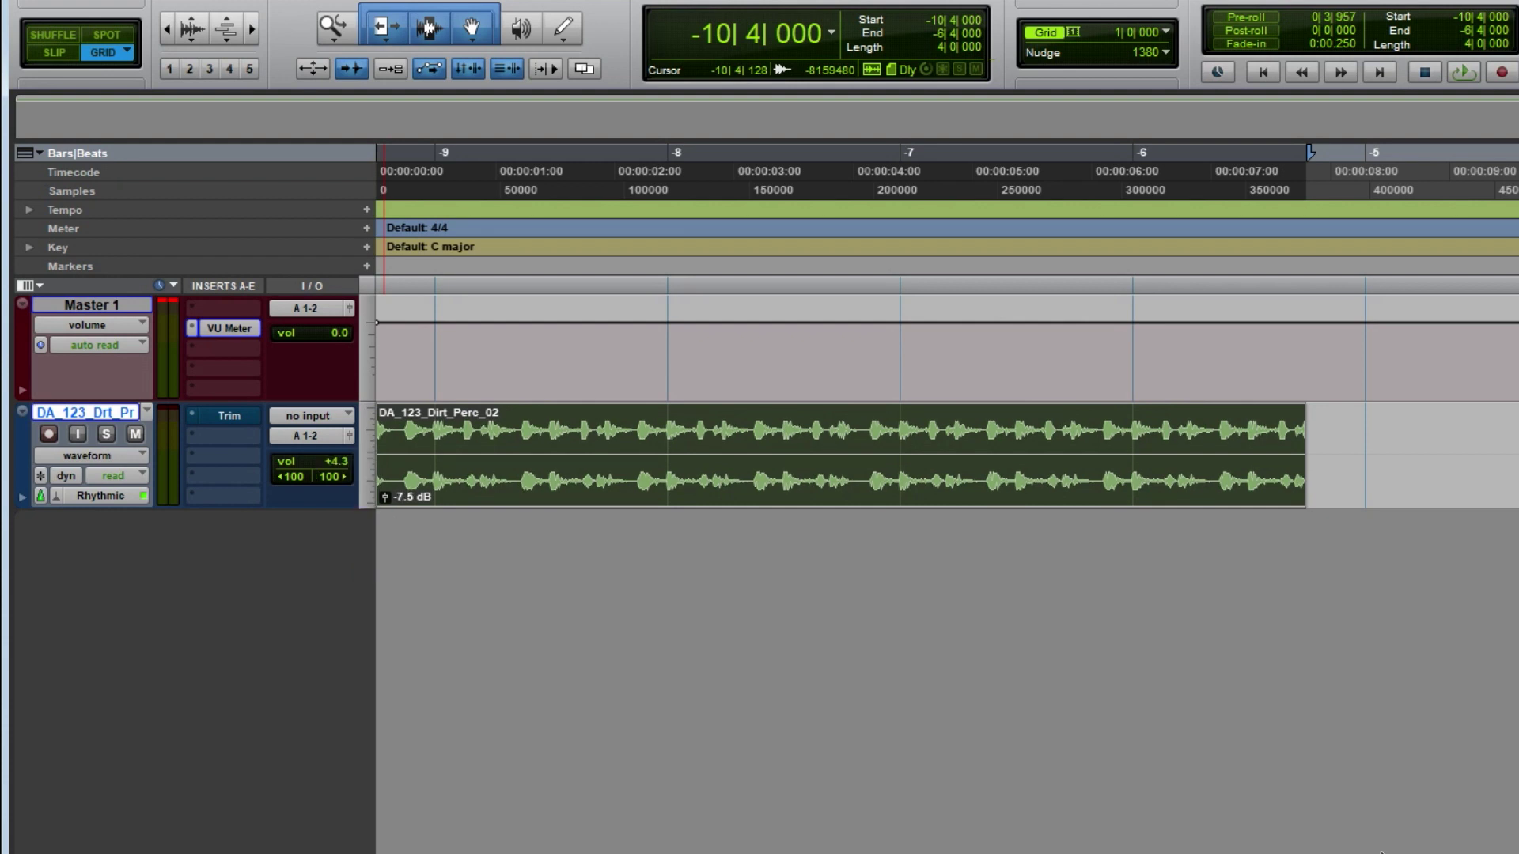
key("ctrl+shift+minus")
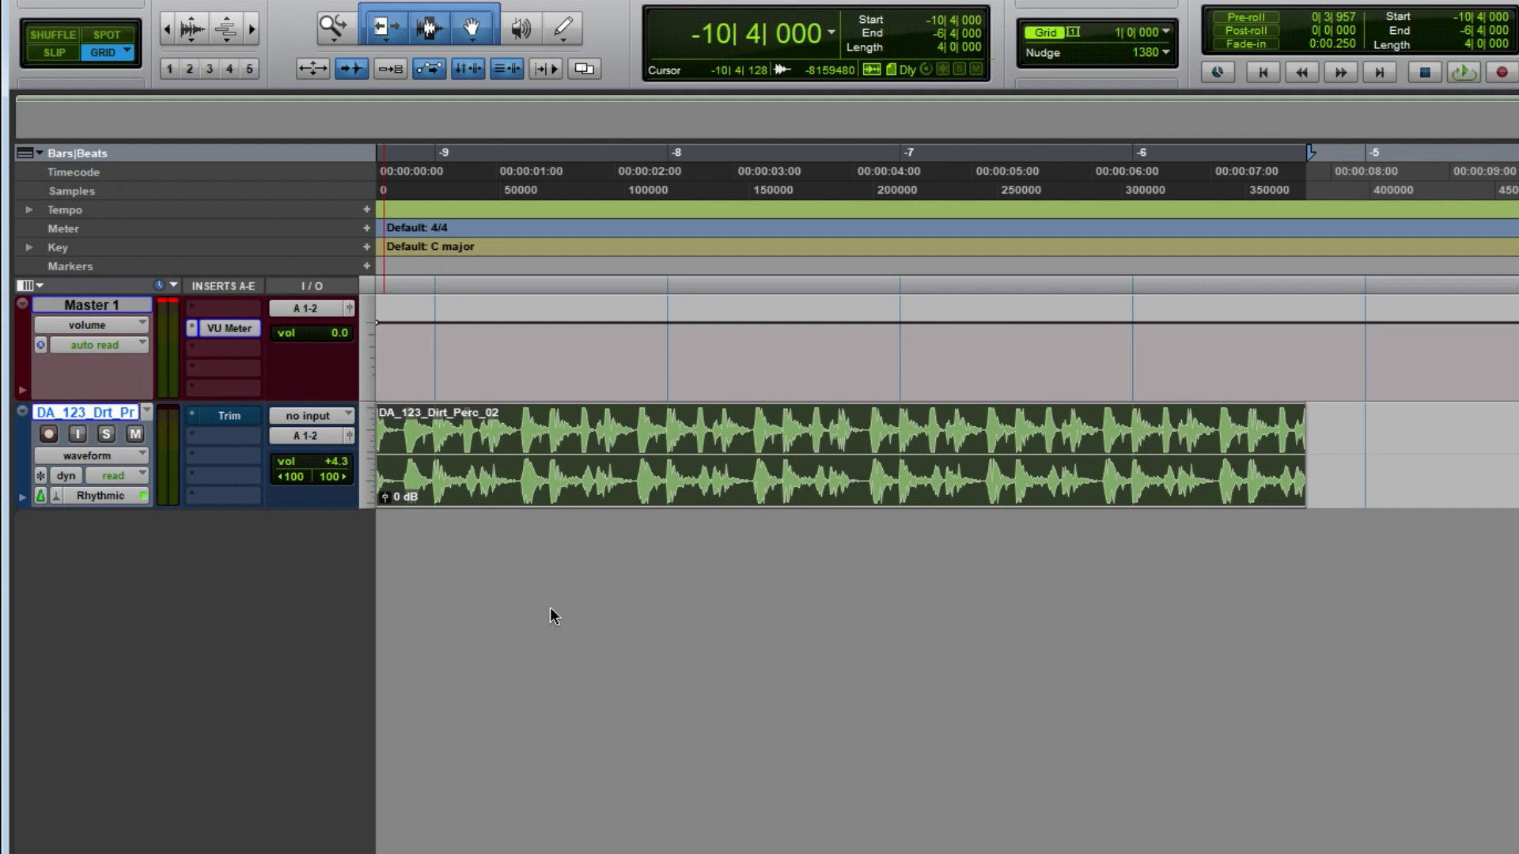
left_click(349, 436)
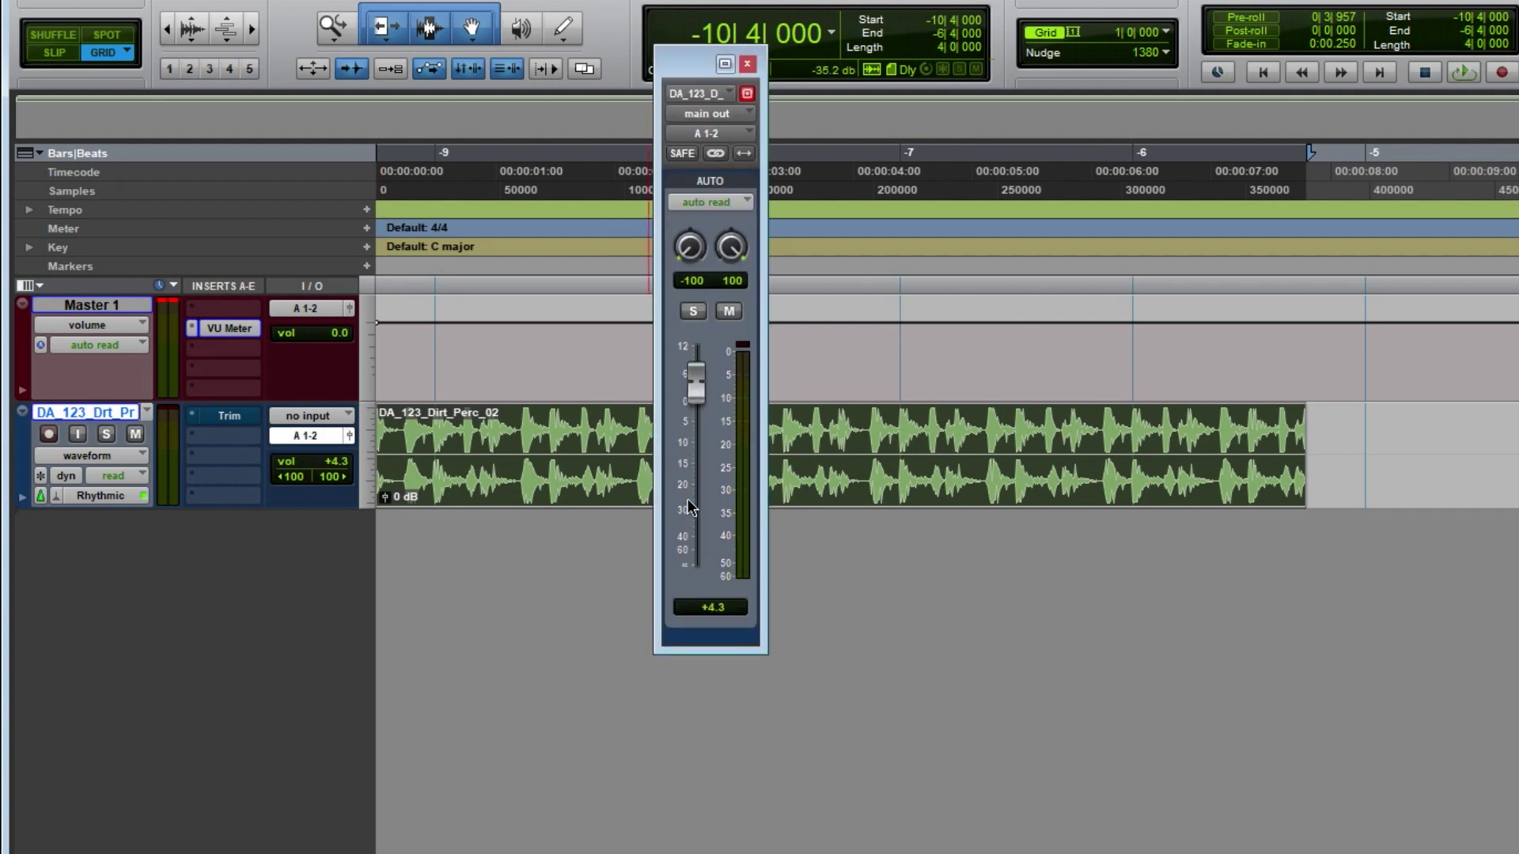
left_click(748, 64)
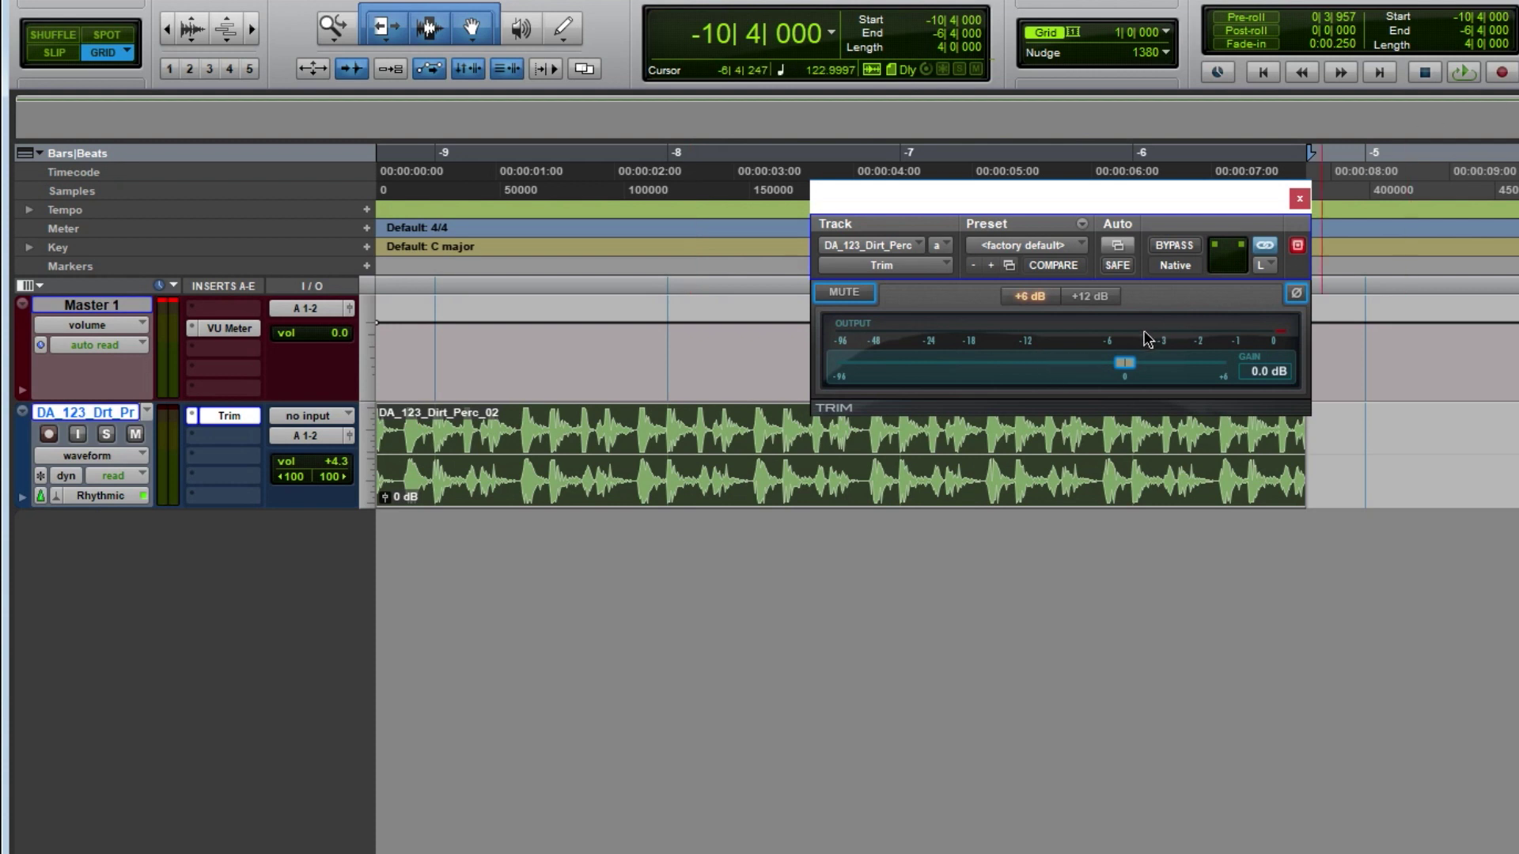
Pull the percussion Trim gain down to -12.4 dB while checking the Master VU Meter
left_click_drag(1124, 363, 1056, 365)
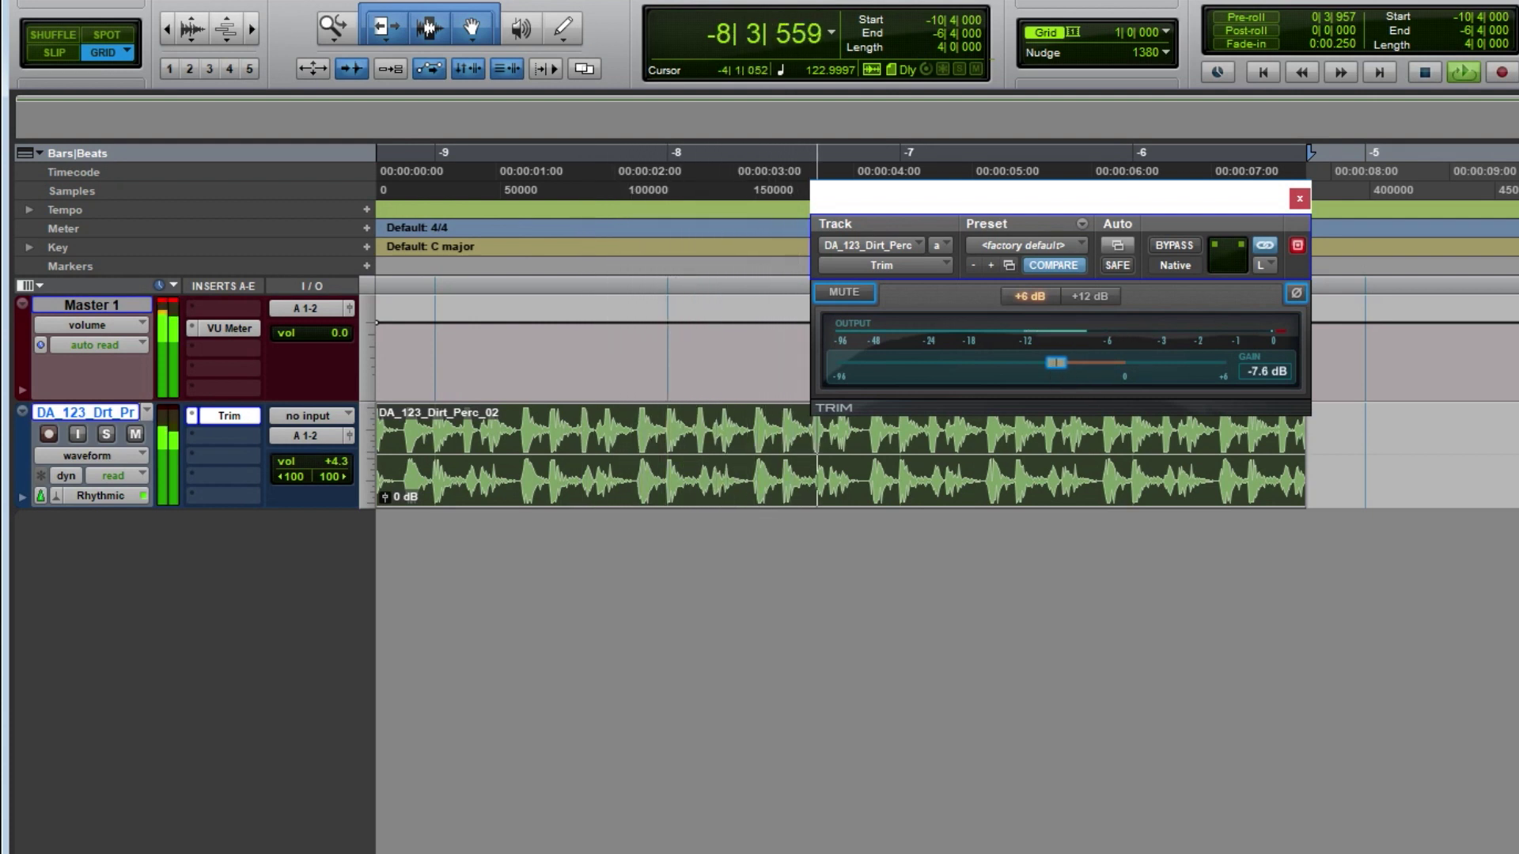
left_click(237, 328)
left_click_drag(1056, 362, 1012, 363)
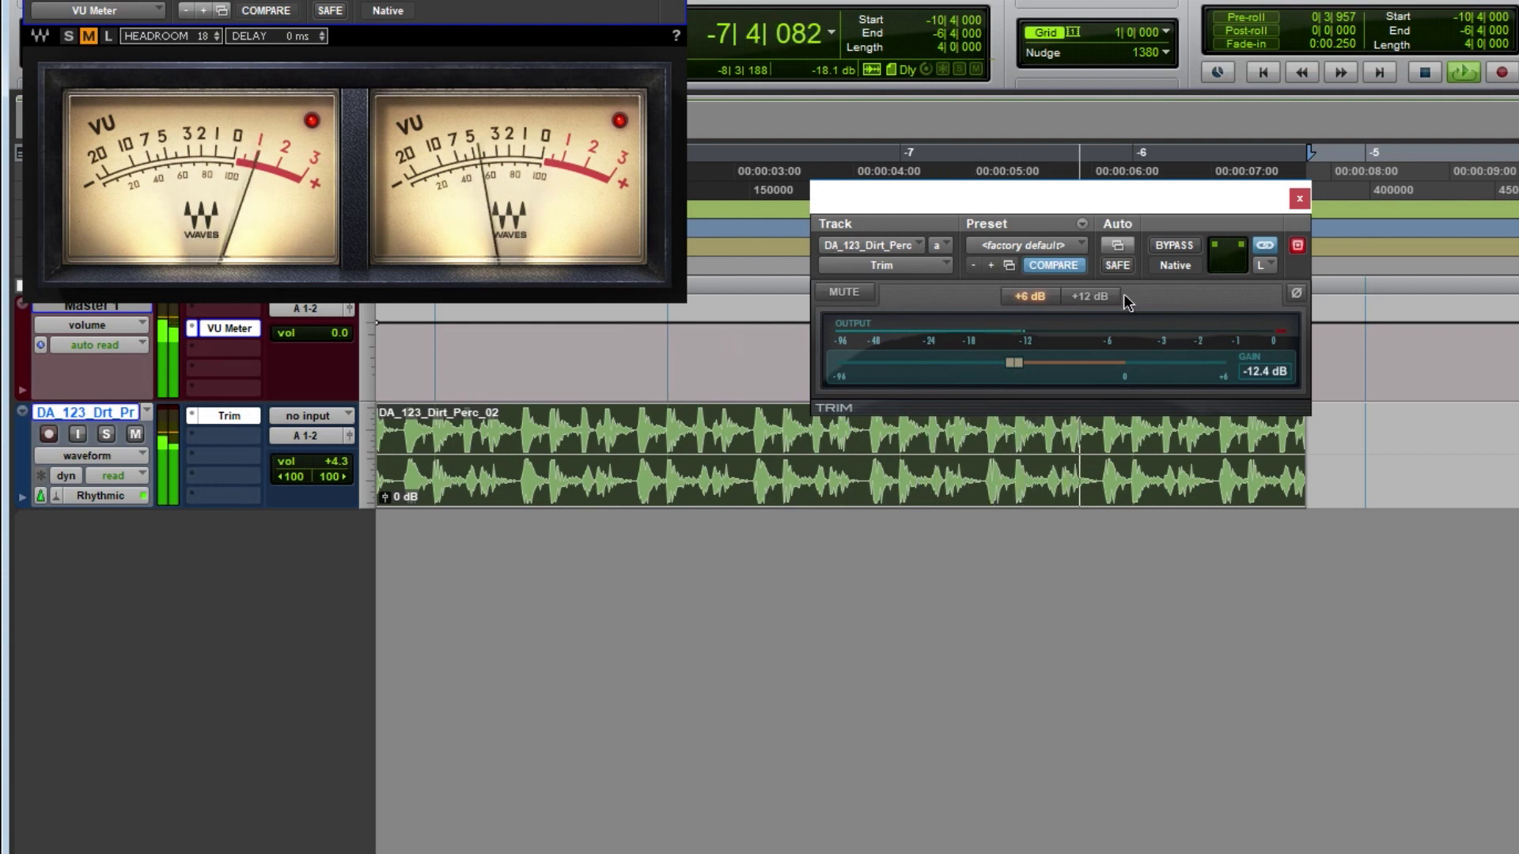
key("space")
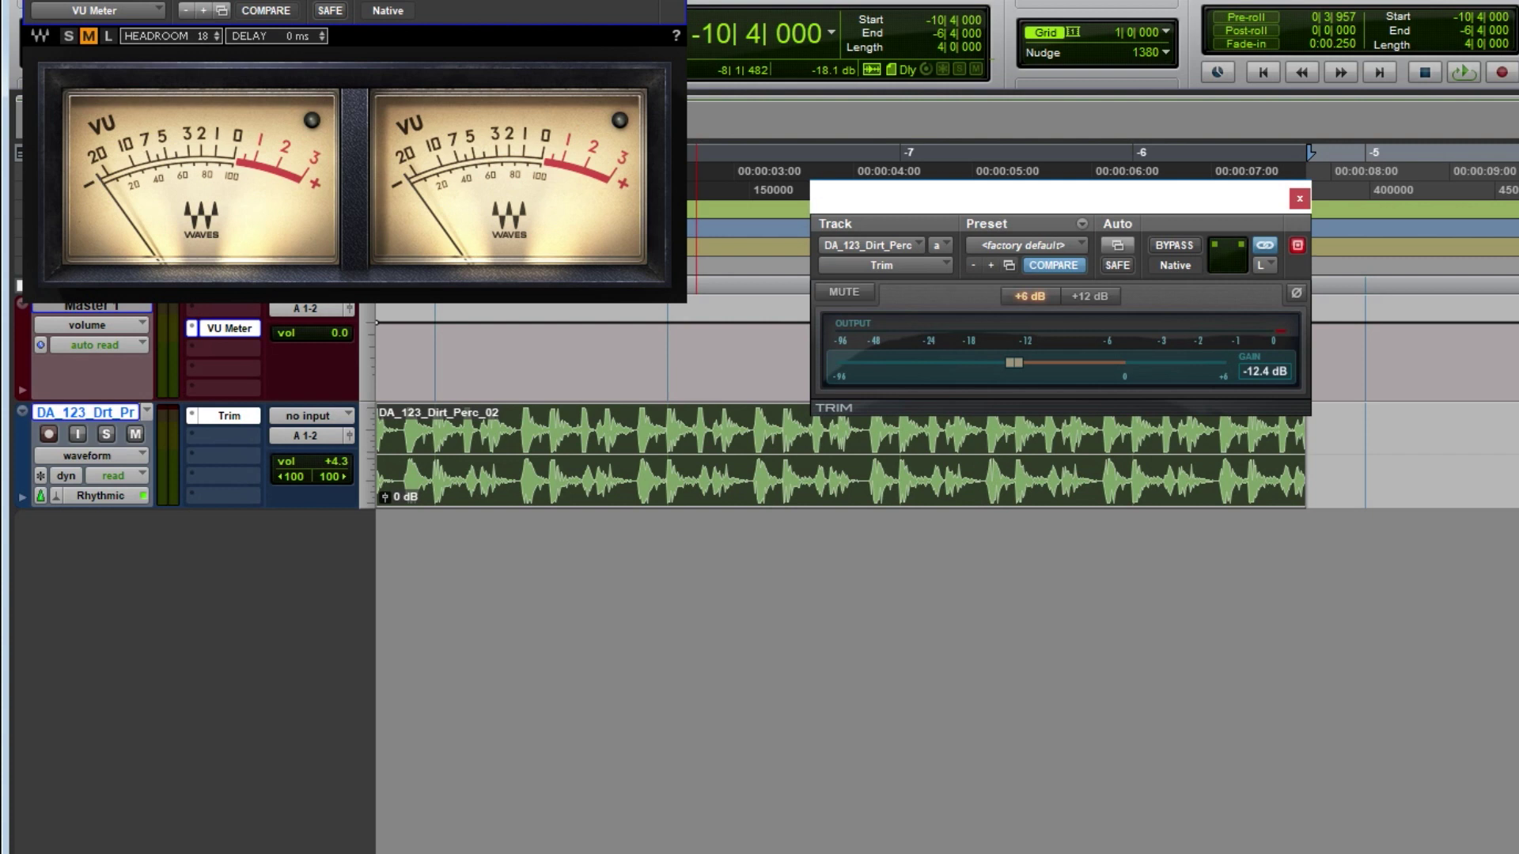
left_click(675, 0)
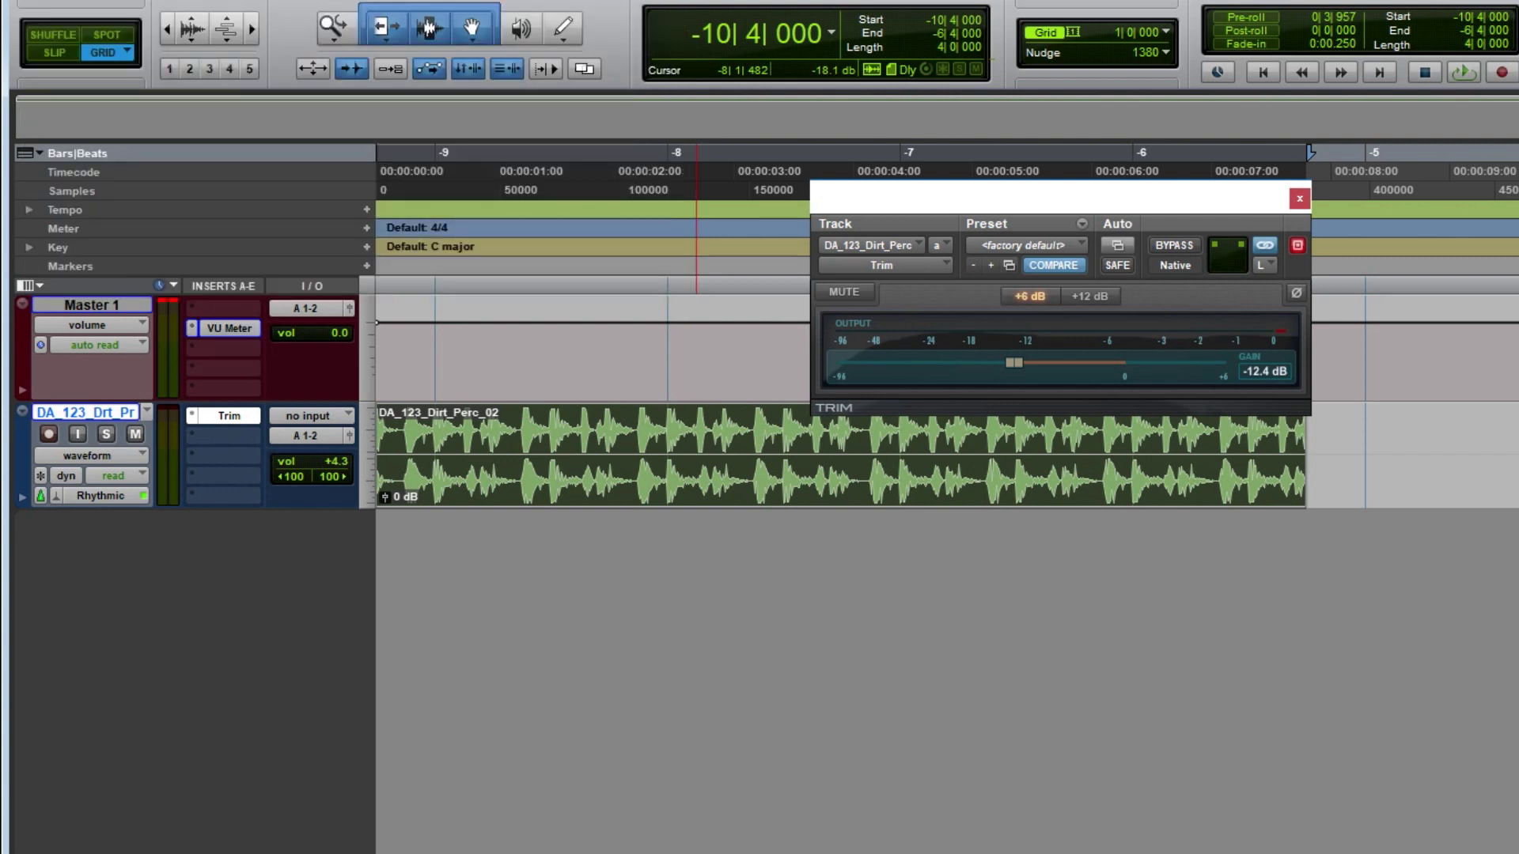
Insert the EQ3 7-Band plug-in on an empty Master 1 insert
left_click(211, 355)
mouse_move(400, 460)
mouse_move(505, 16)
left_click(752, 332)
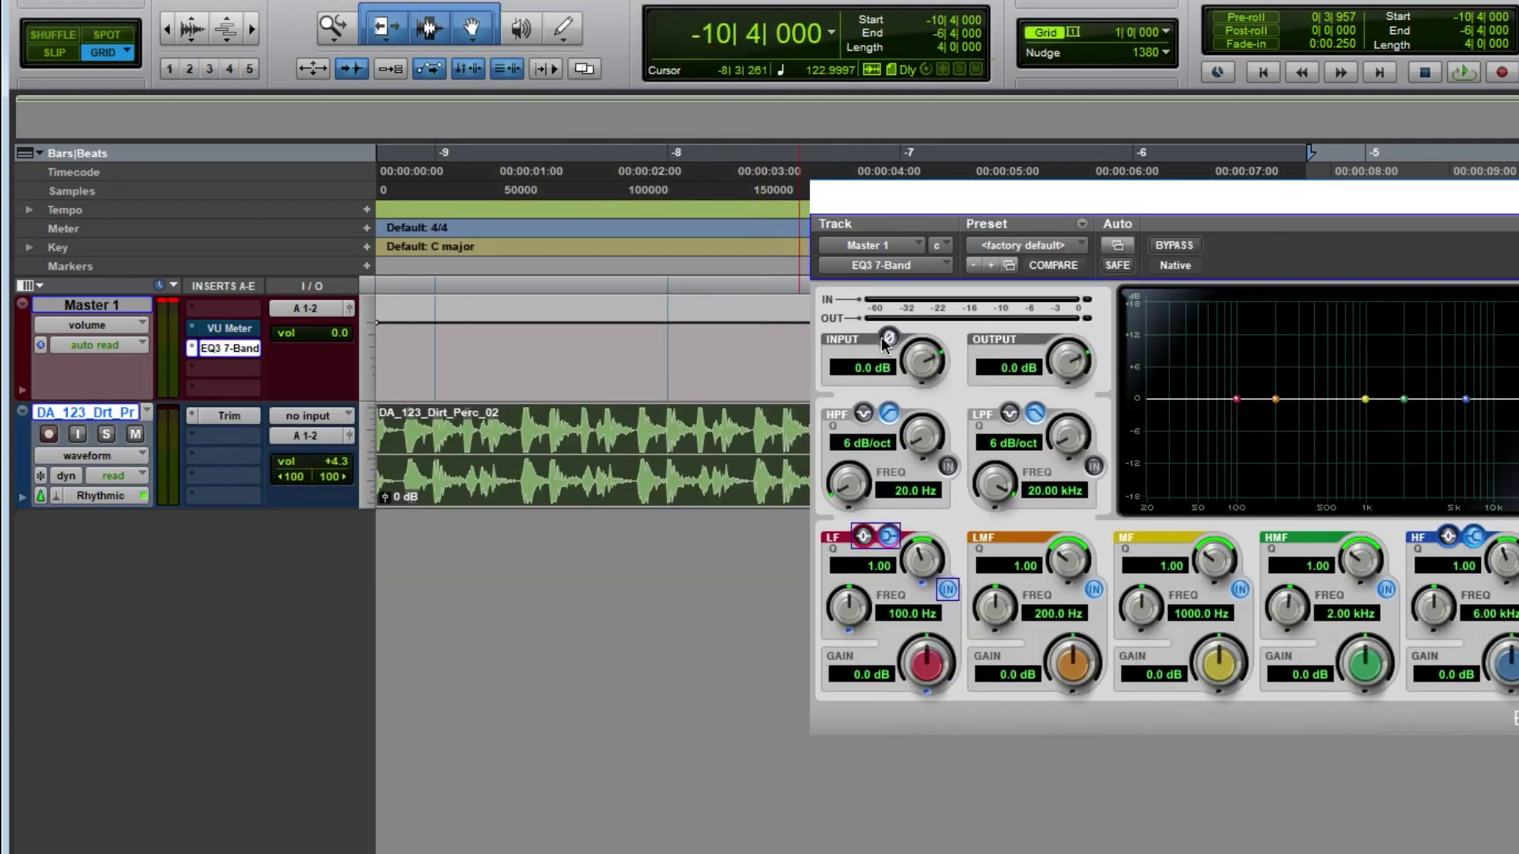
left_click_drag(1123, 202, 1283, 120)
Play the loop with the Trim plug-in bypassed and re-enabled to compare, then close EQ3
key("space")
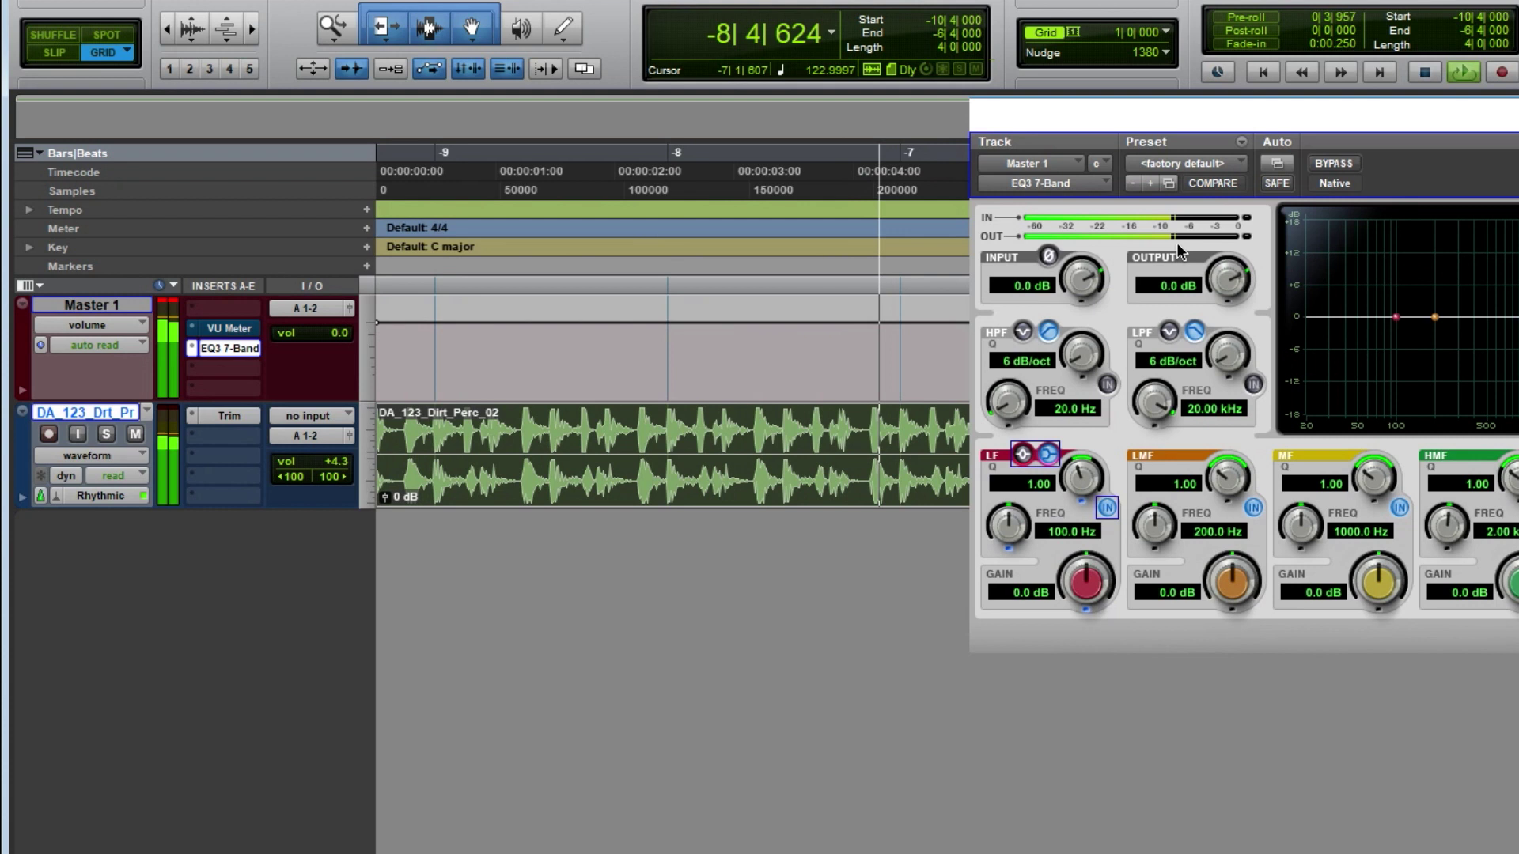
key("space")
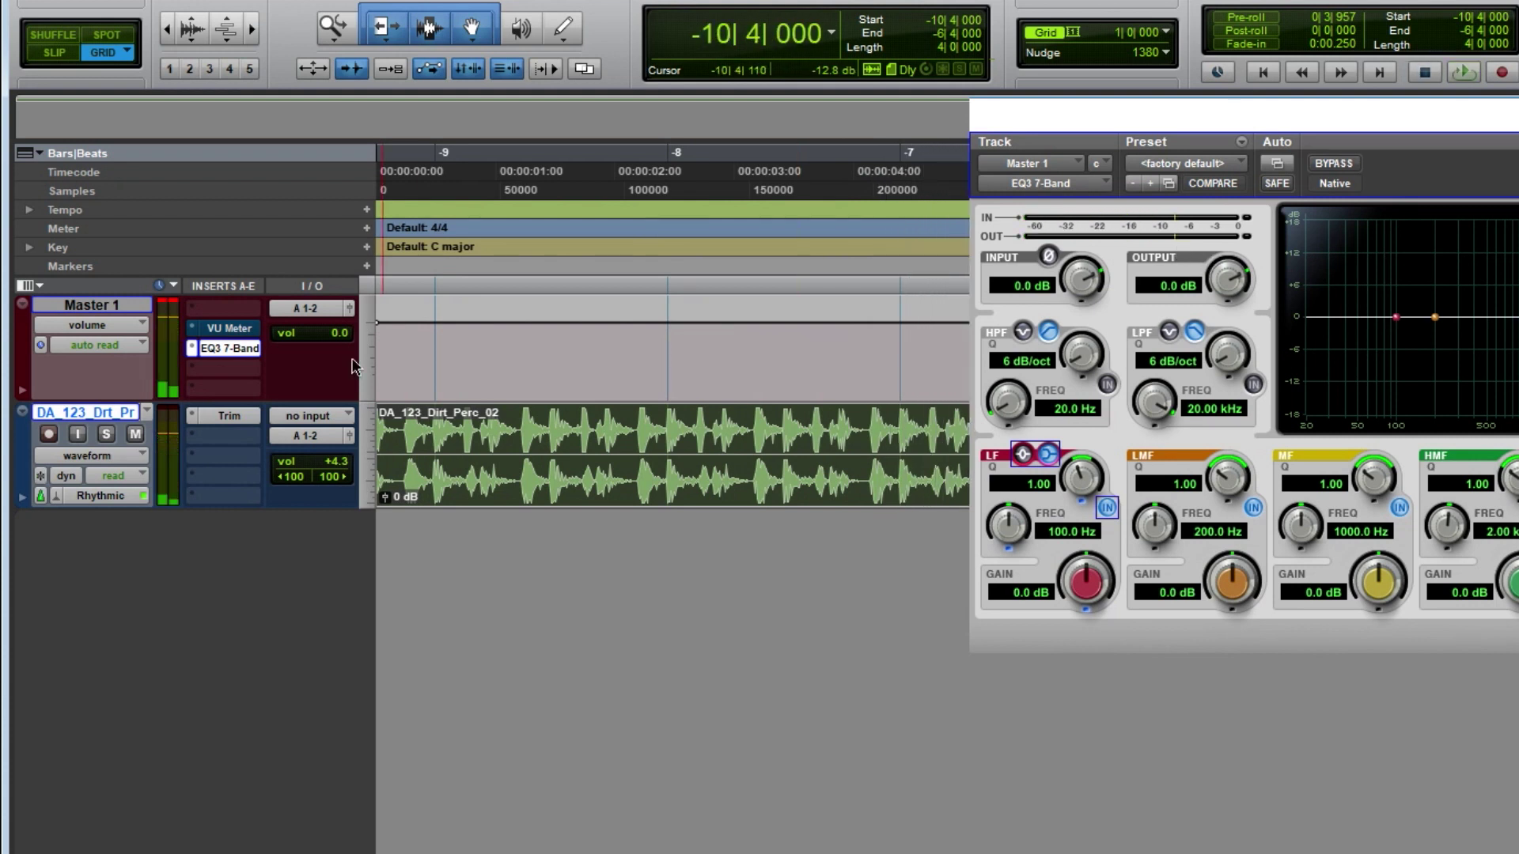
left_click(215, 415, "ctrl")
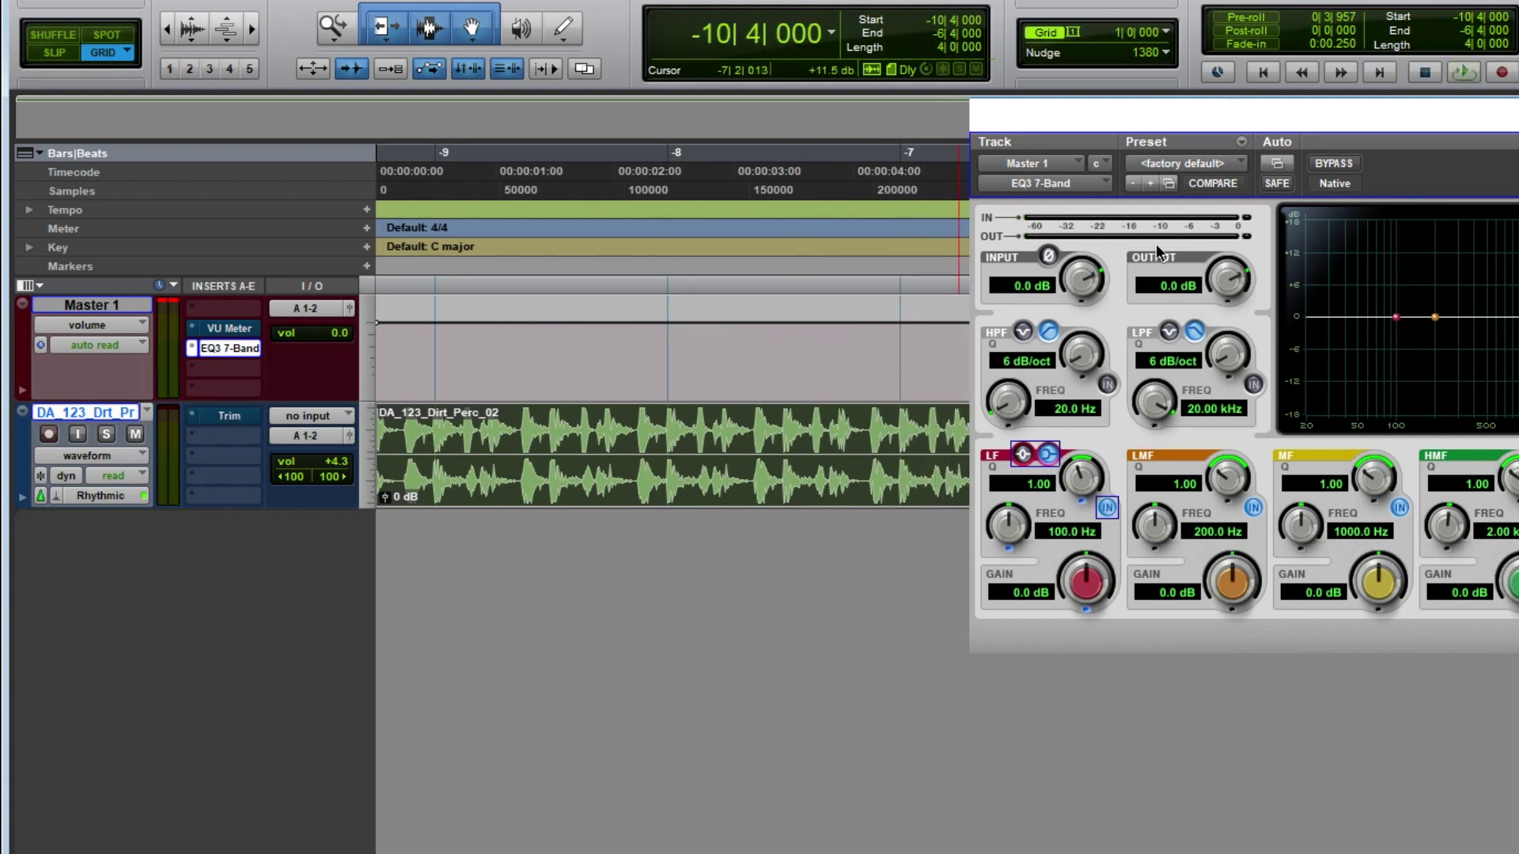
key("space")
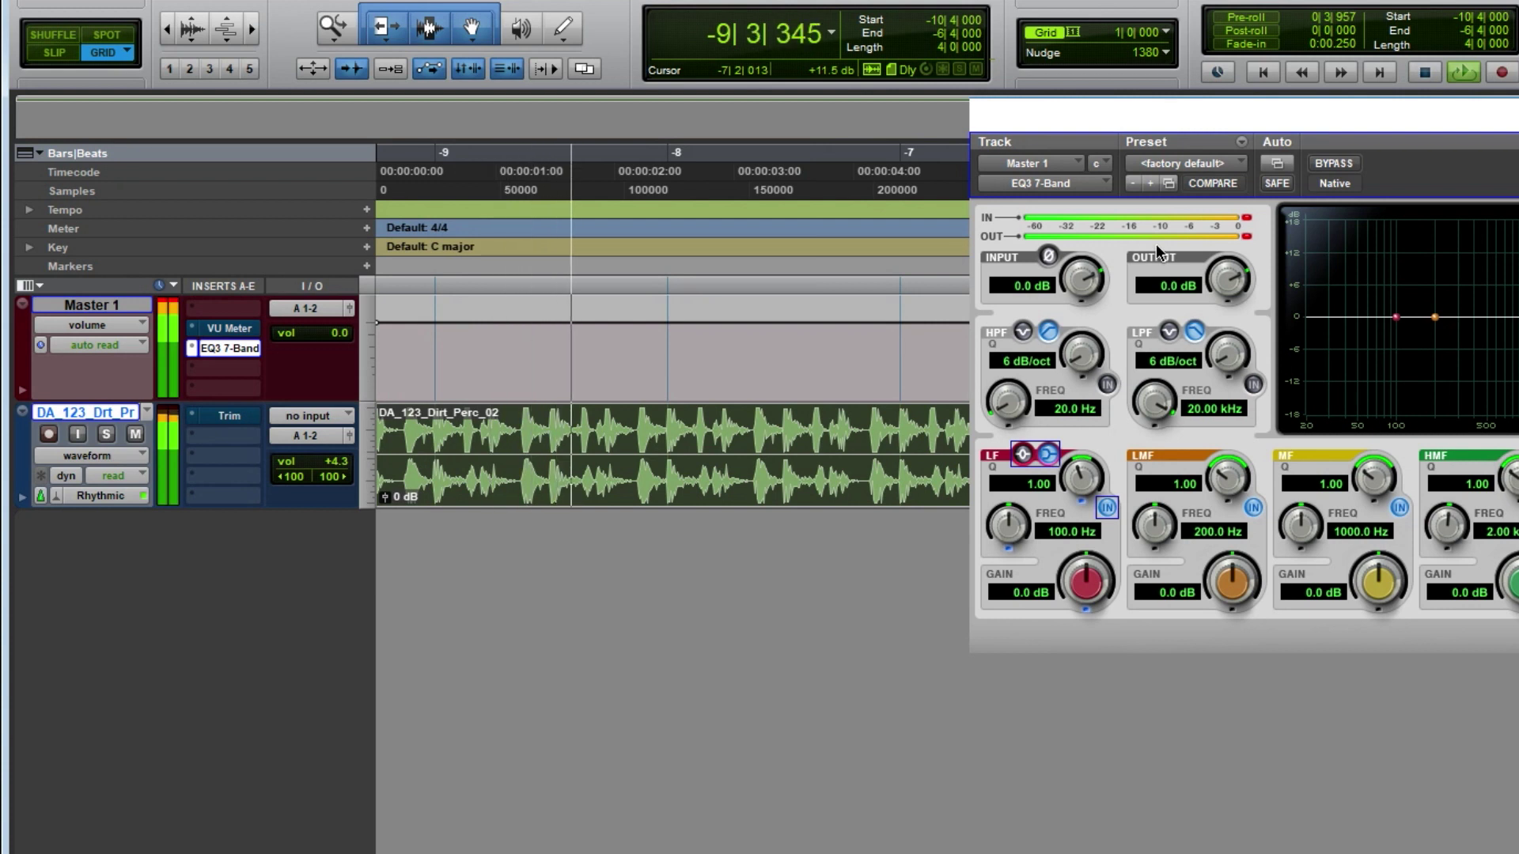
left_click(230, 414, "ctrl")
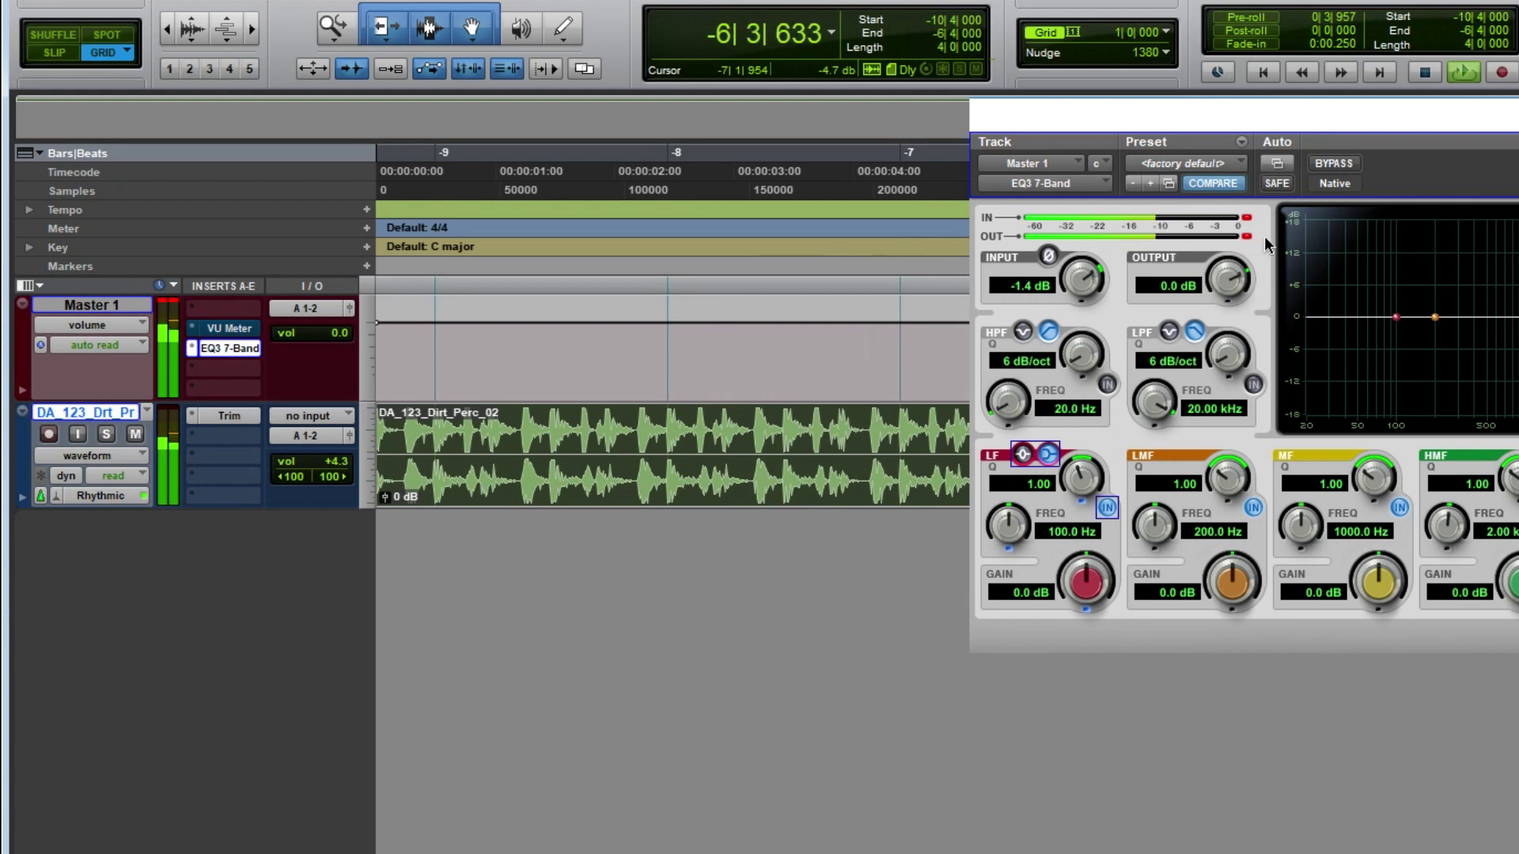
key("space")
left_click(1518, 116)
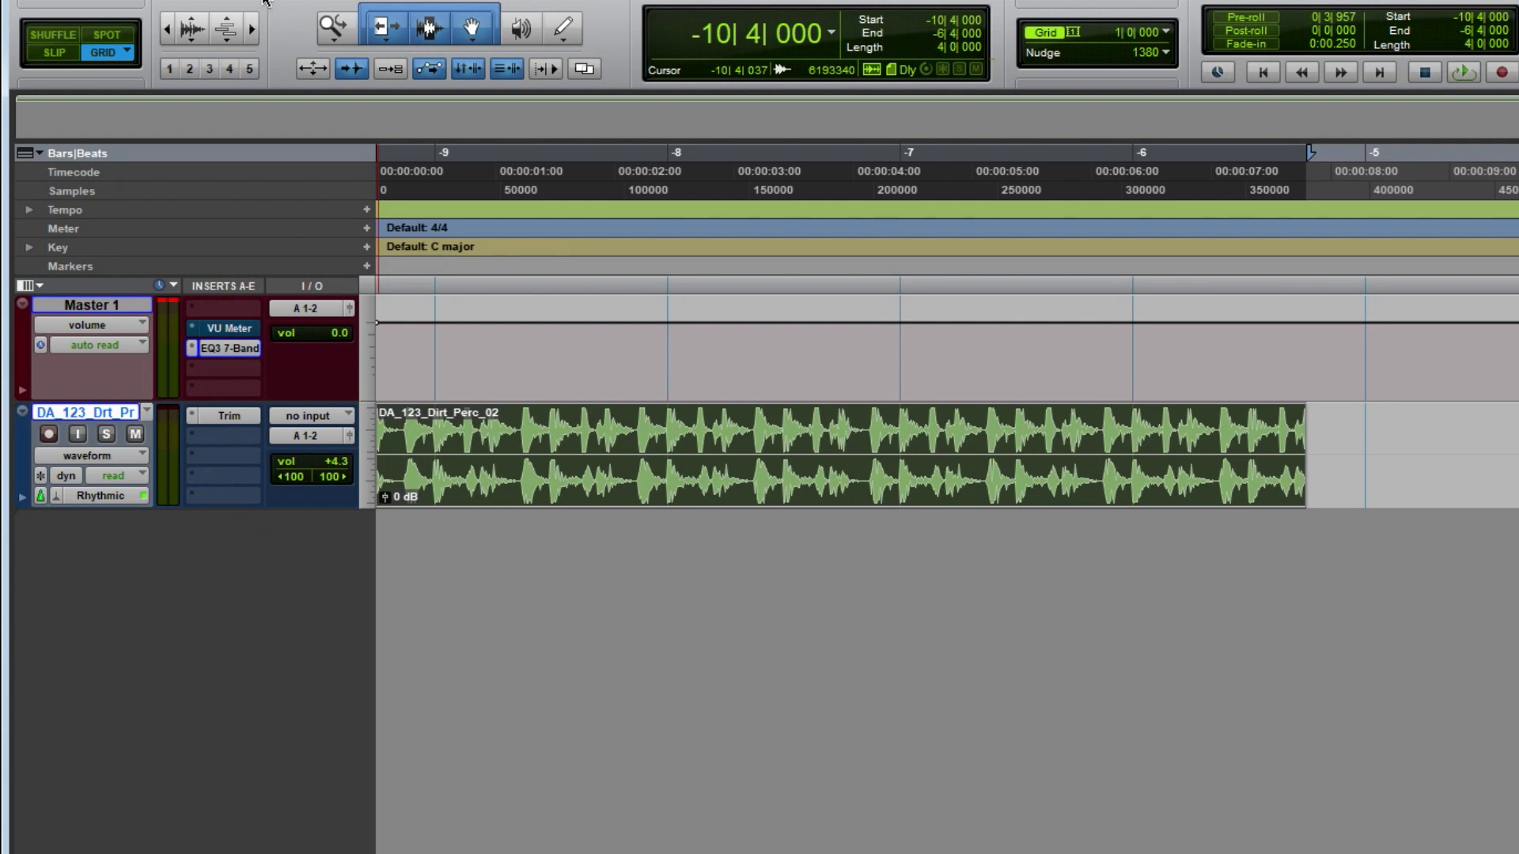
Open the AudioSuite EQ3 7-Band processor from the EQ category
left_click(354, 0)
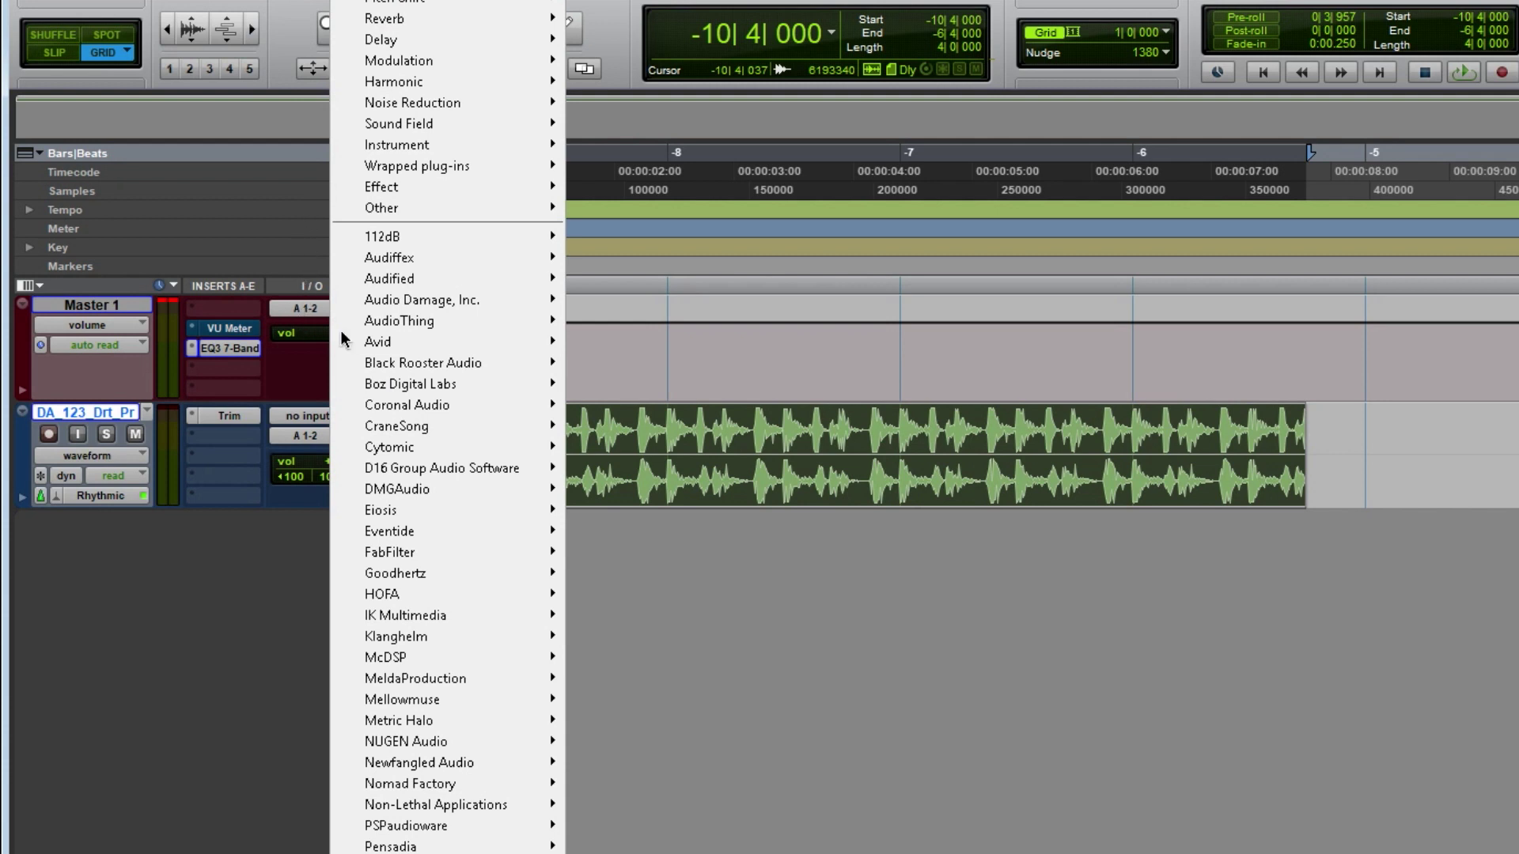
mouse_move(359, 340)
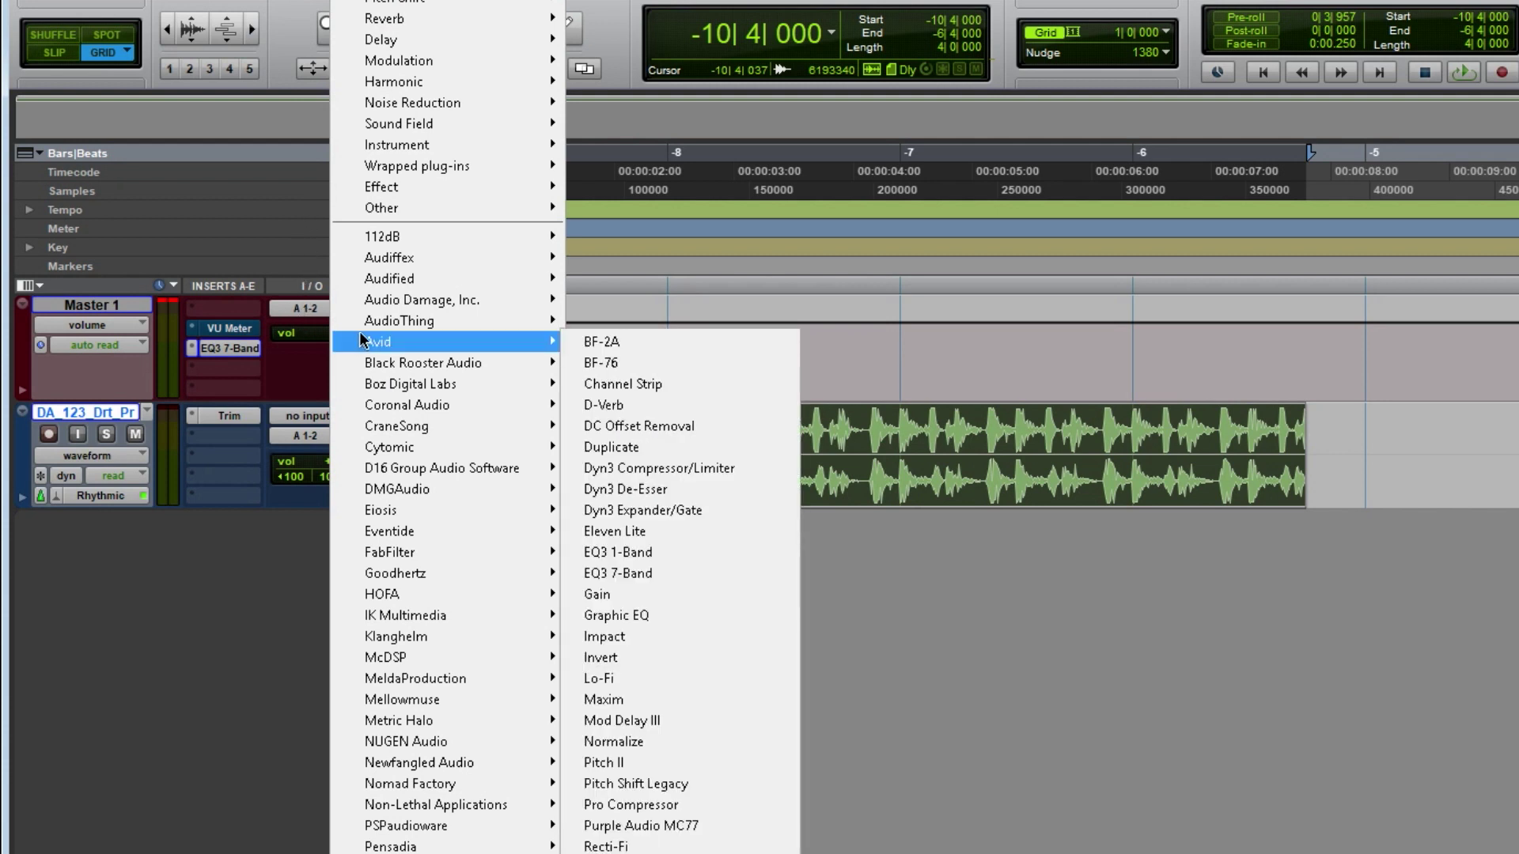
left_click(175, 641)
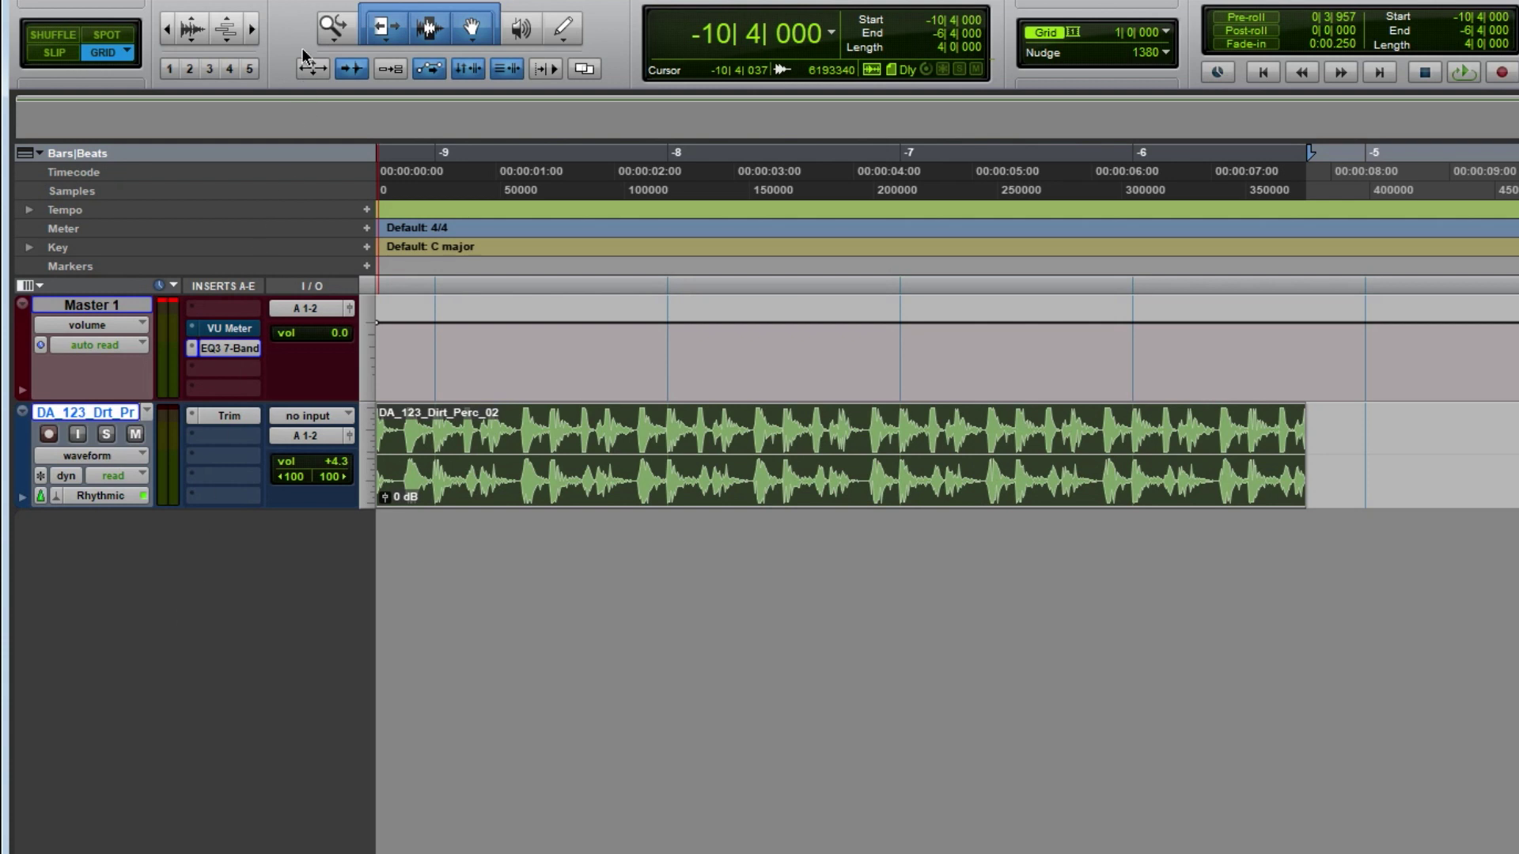
left_click(352, 1)
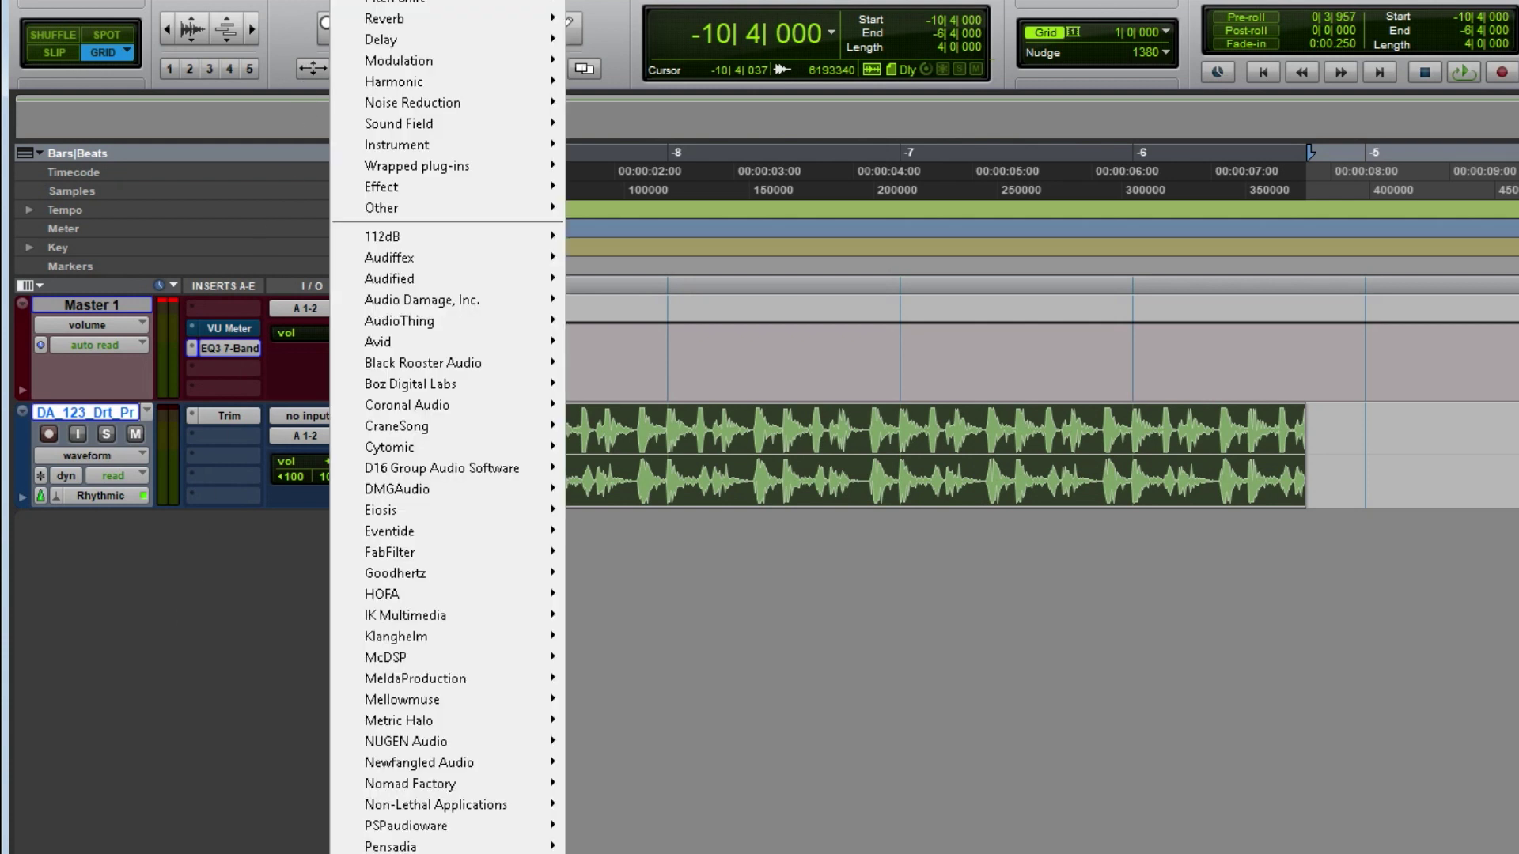
mouse_move(379, 1)
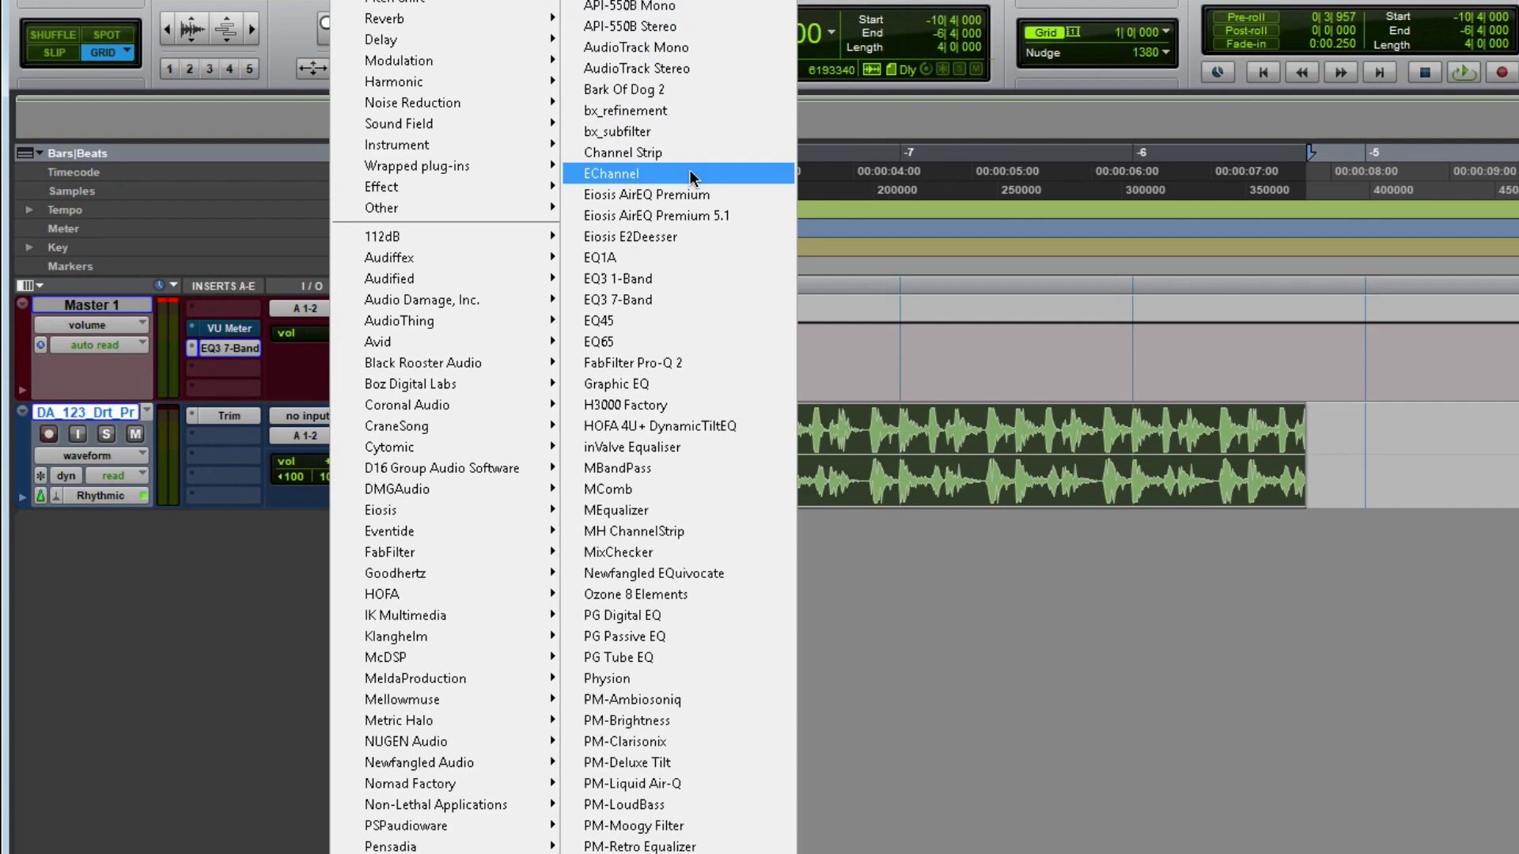
left_click(709, 301)
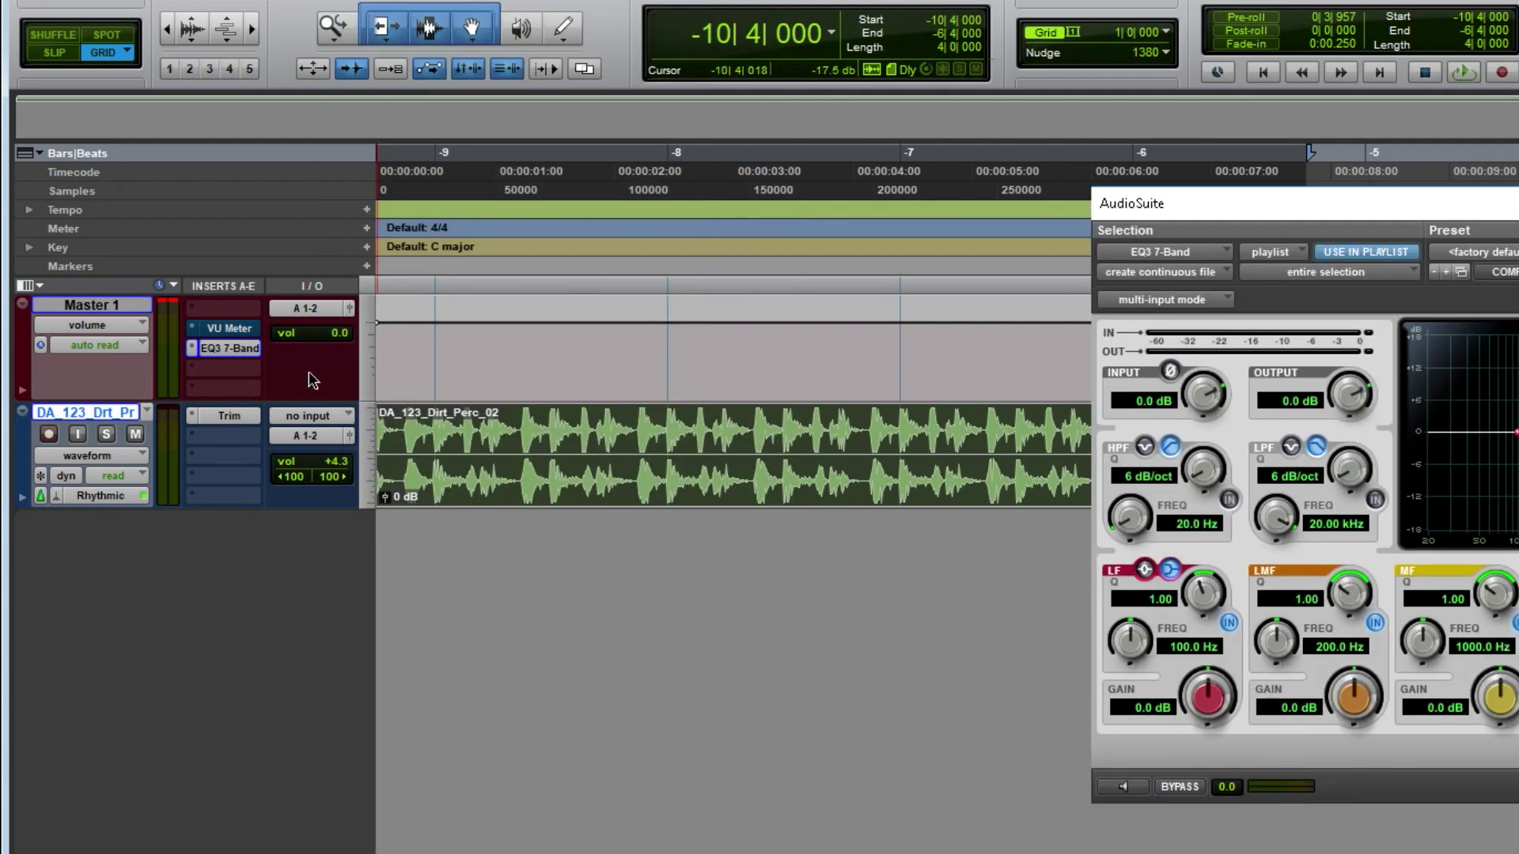
Set the AudioSuite EQ3 input to -12.4 dB, preview, and render the percussion clip
left_click(222, 419)
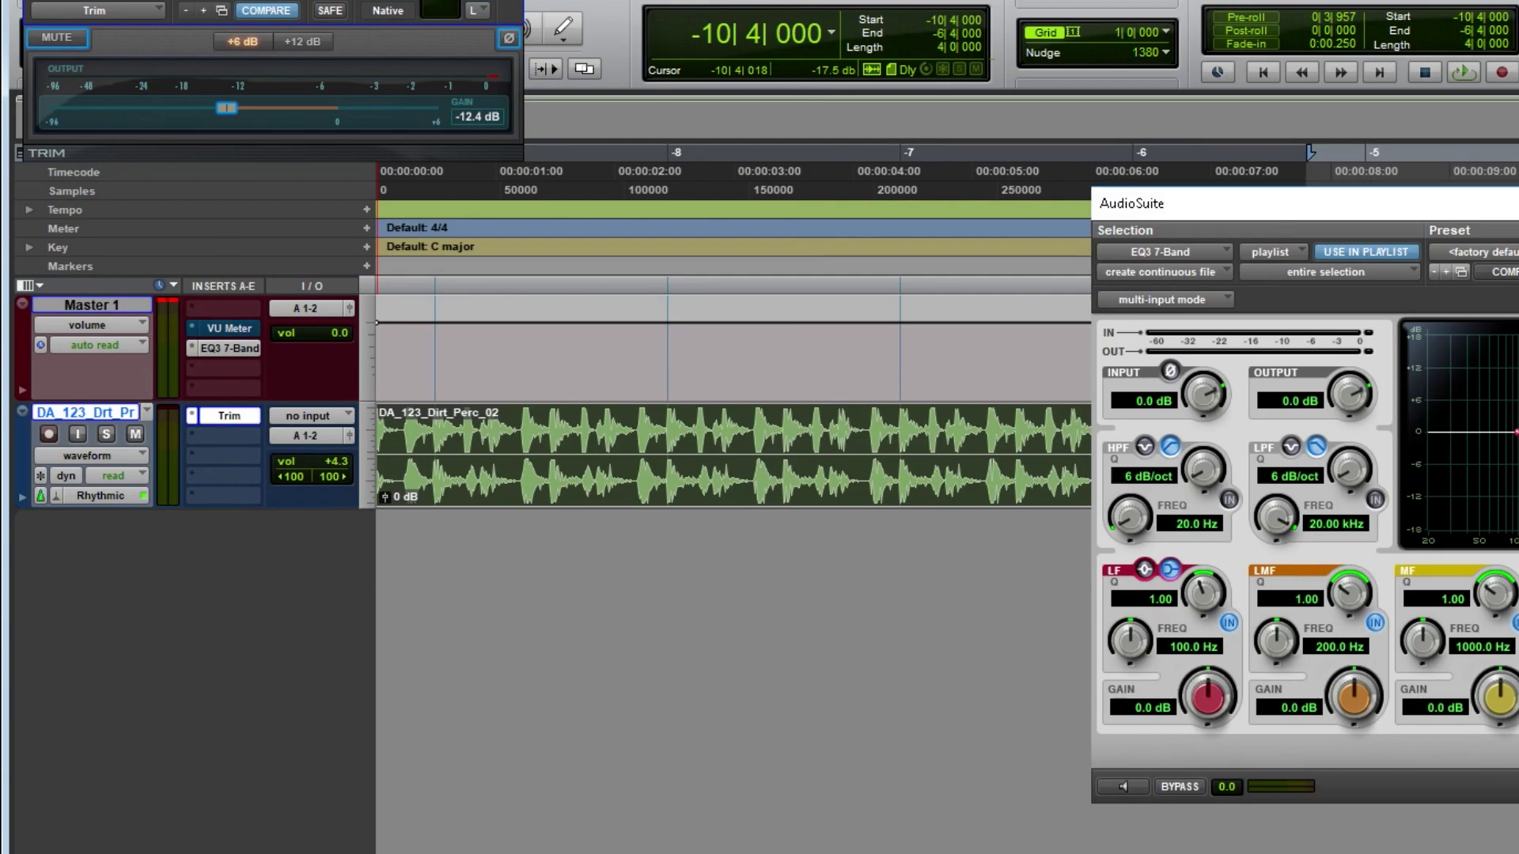
left_click_drag(270, 0, 508, 120)
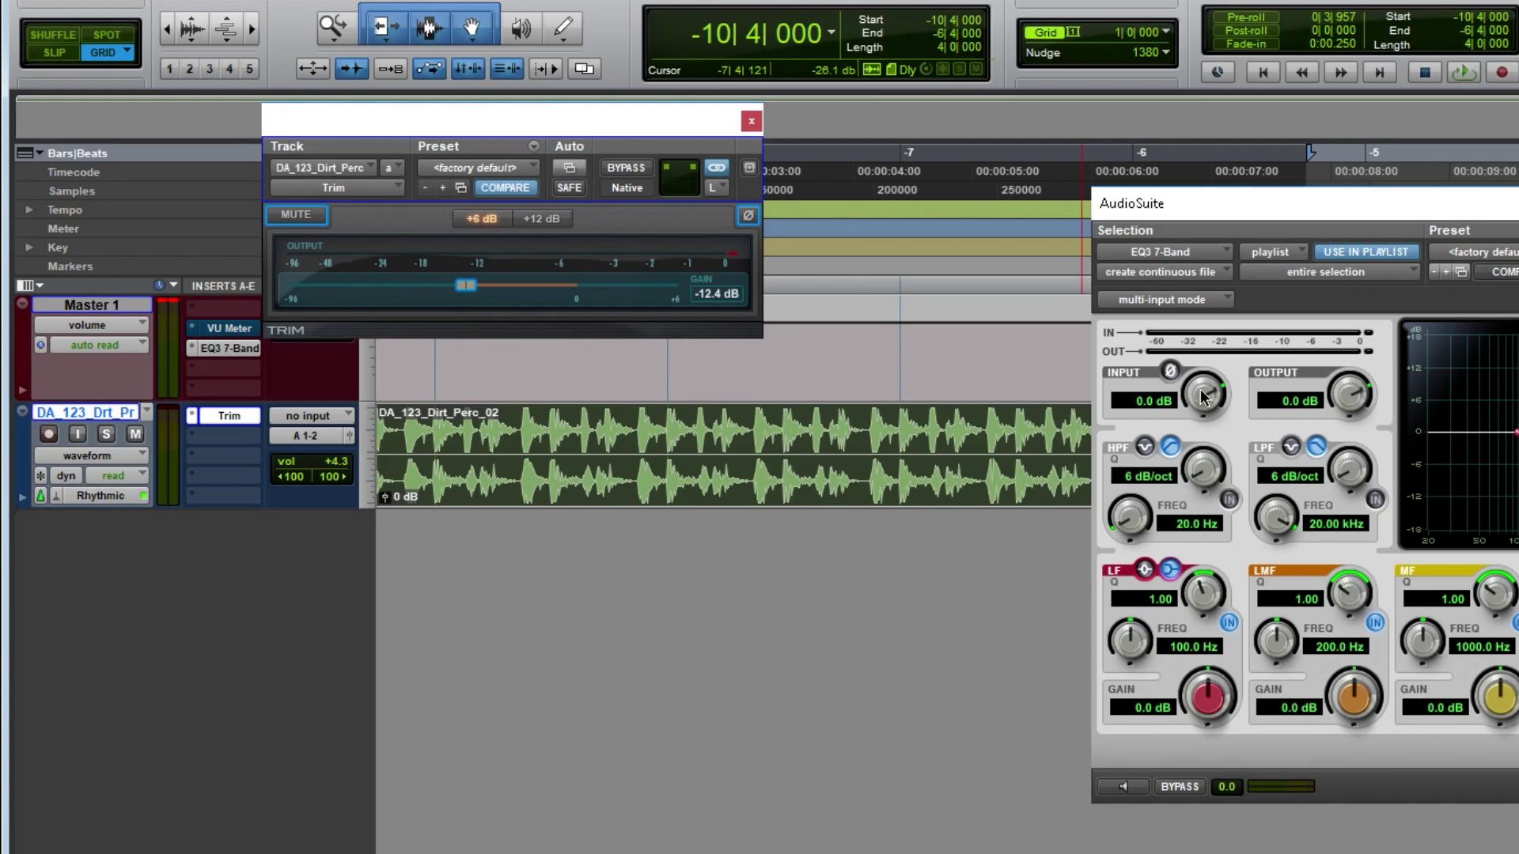
left_click(1147, 398)
type("-12.4")
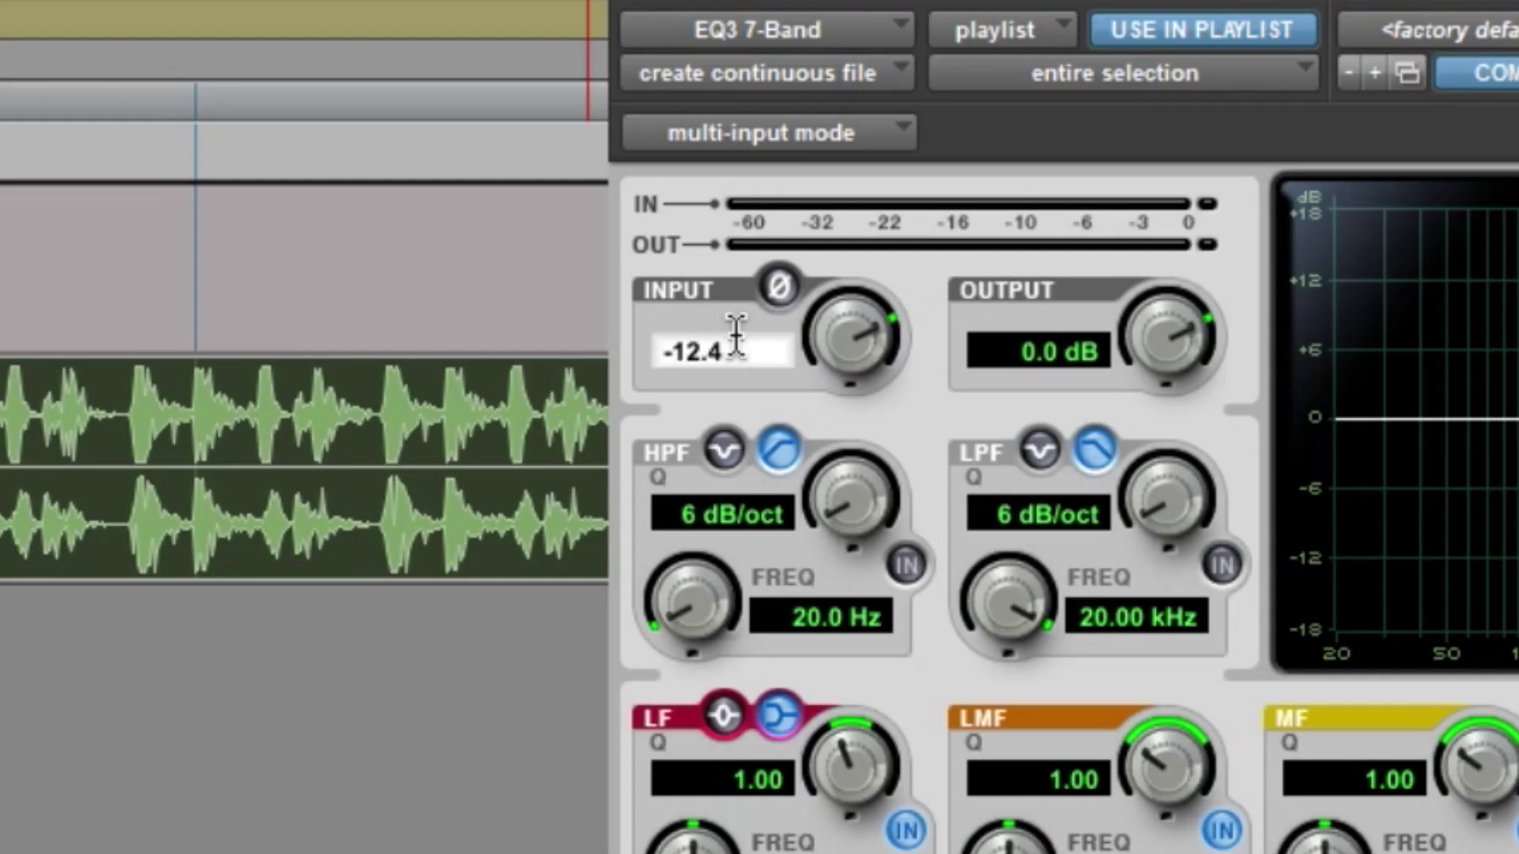
key("Return")
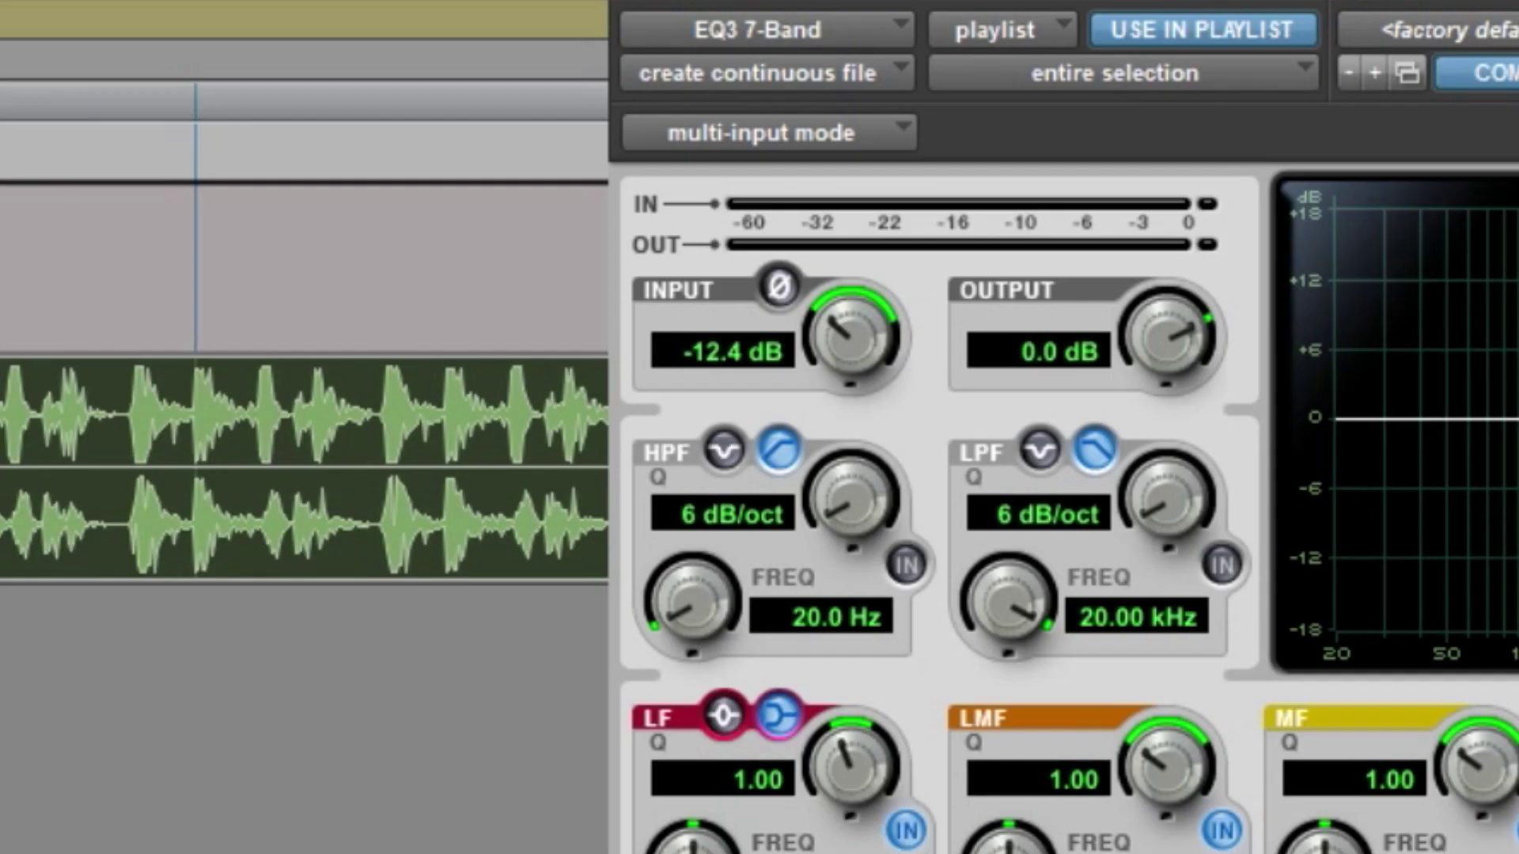
left_click(1123, 788)
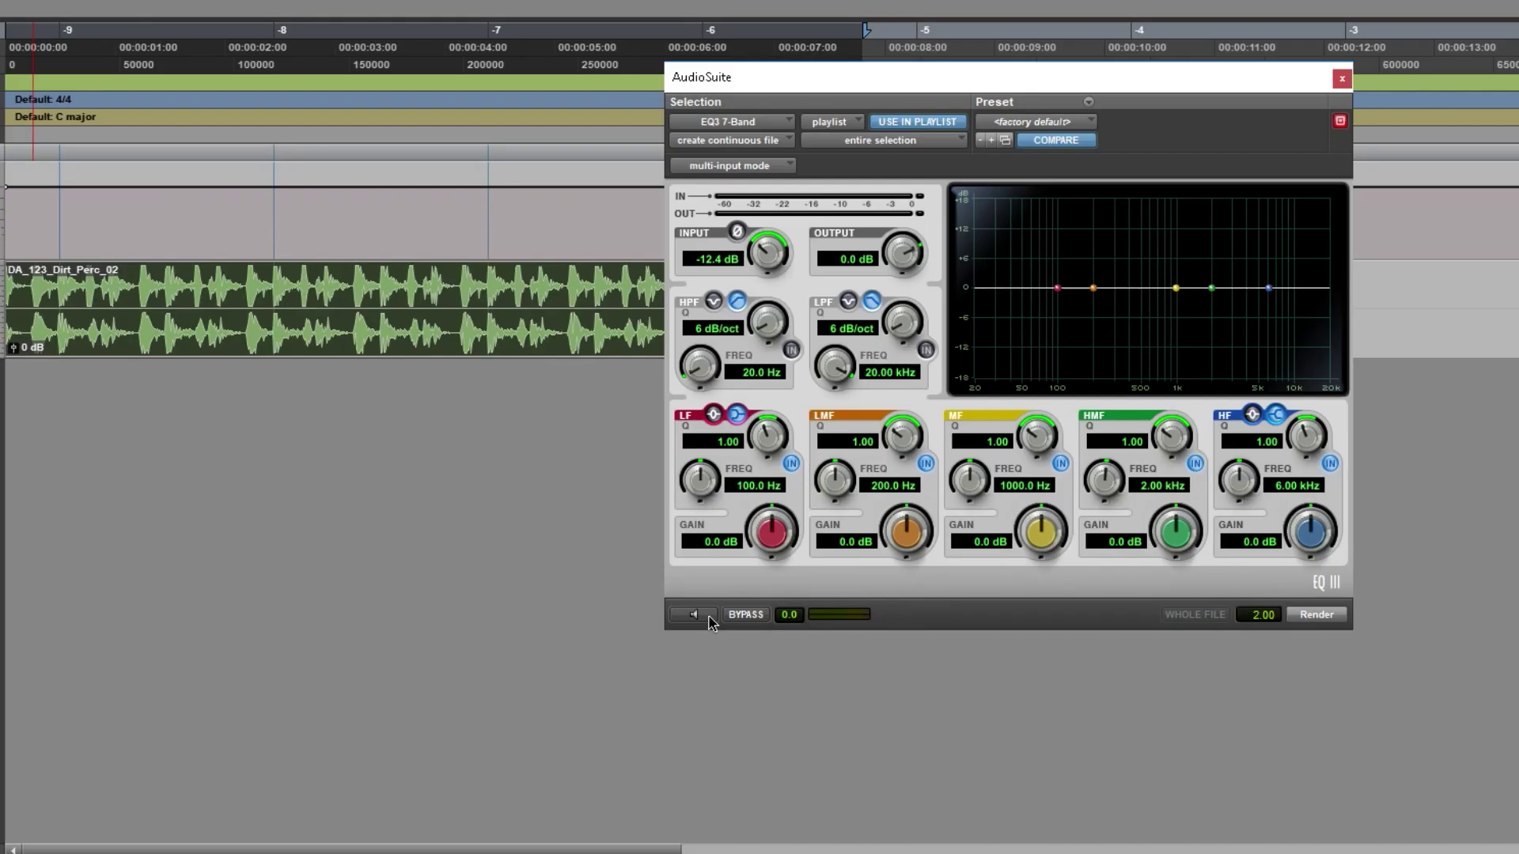
left_click(1307, 615)
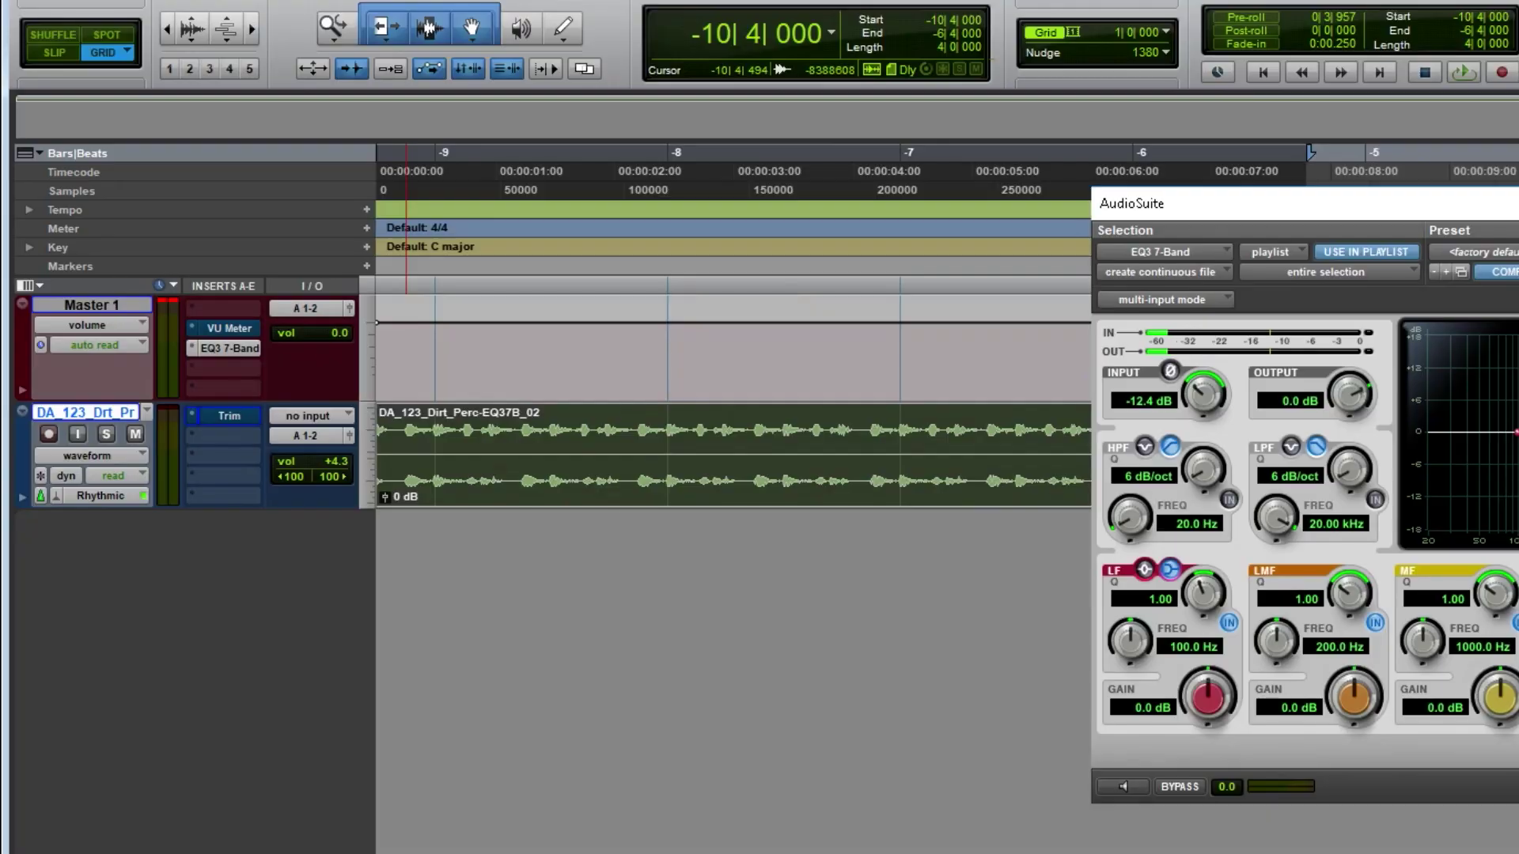
Play back the rendered percussion clip after closing AudioSuite, then select the Master 1 track
left_click(1341, 79)
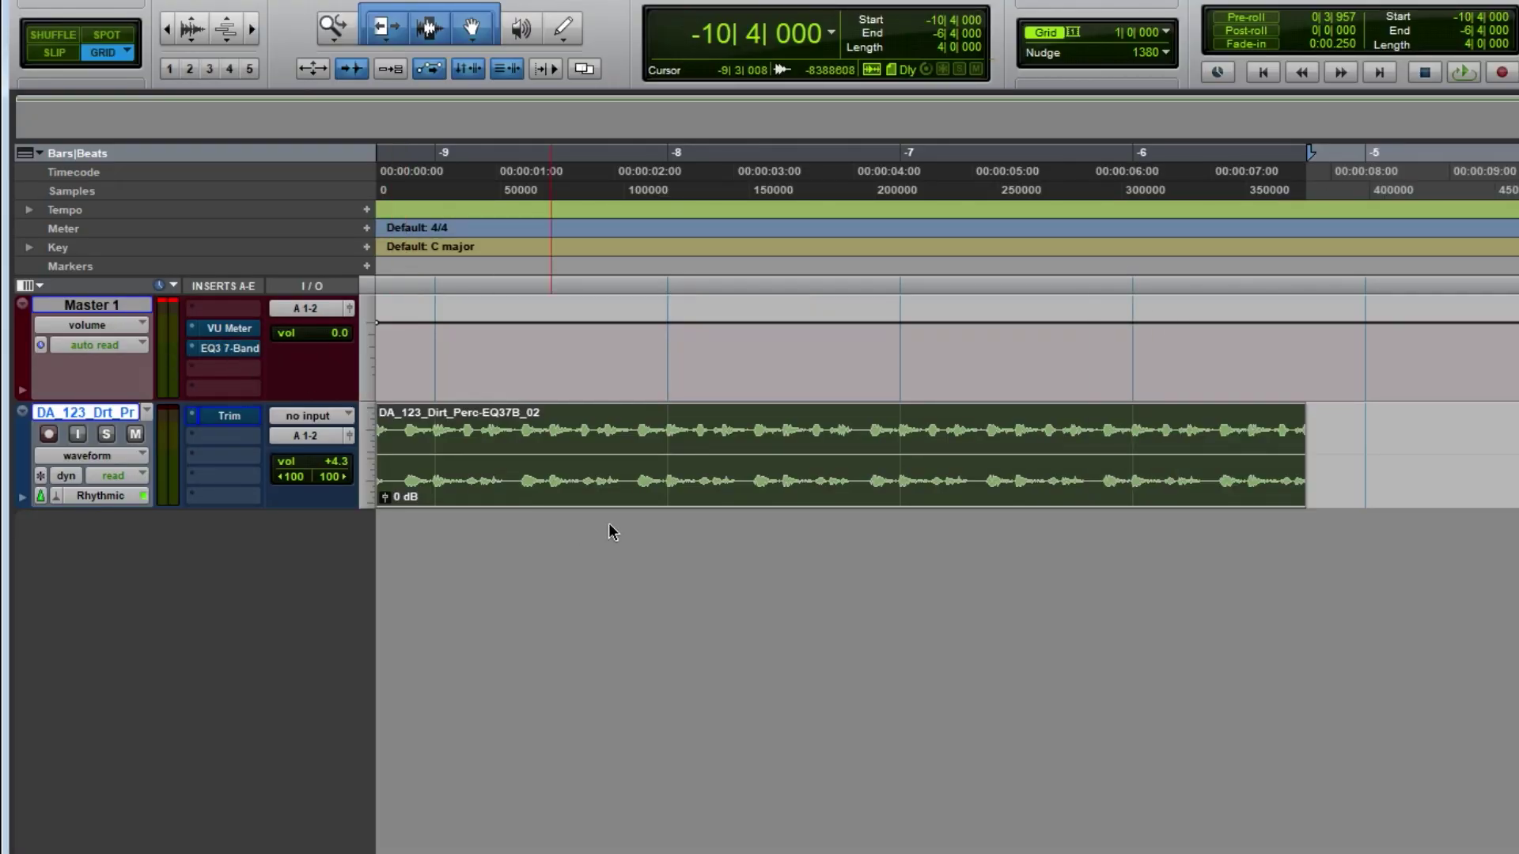
key("space")
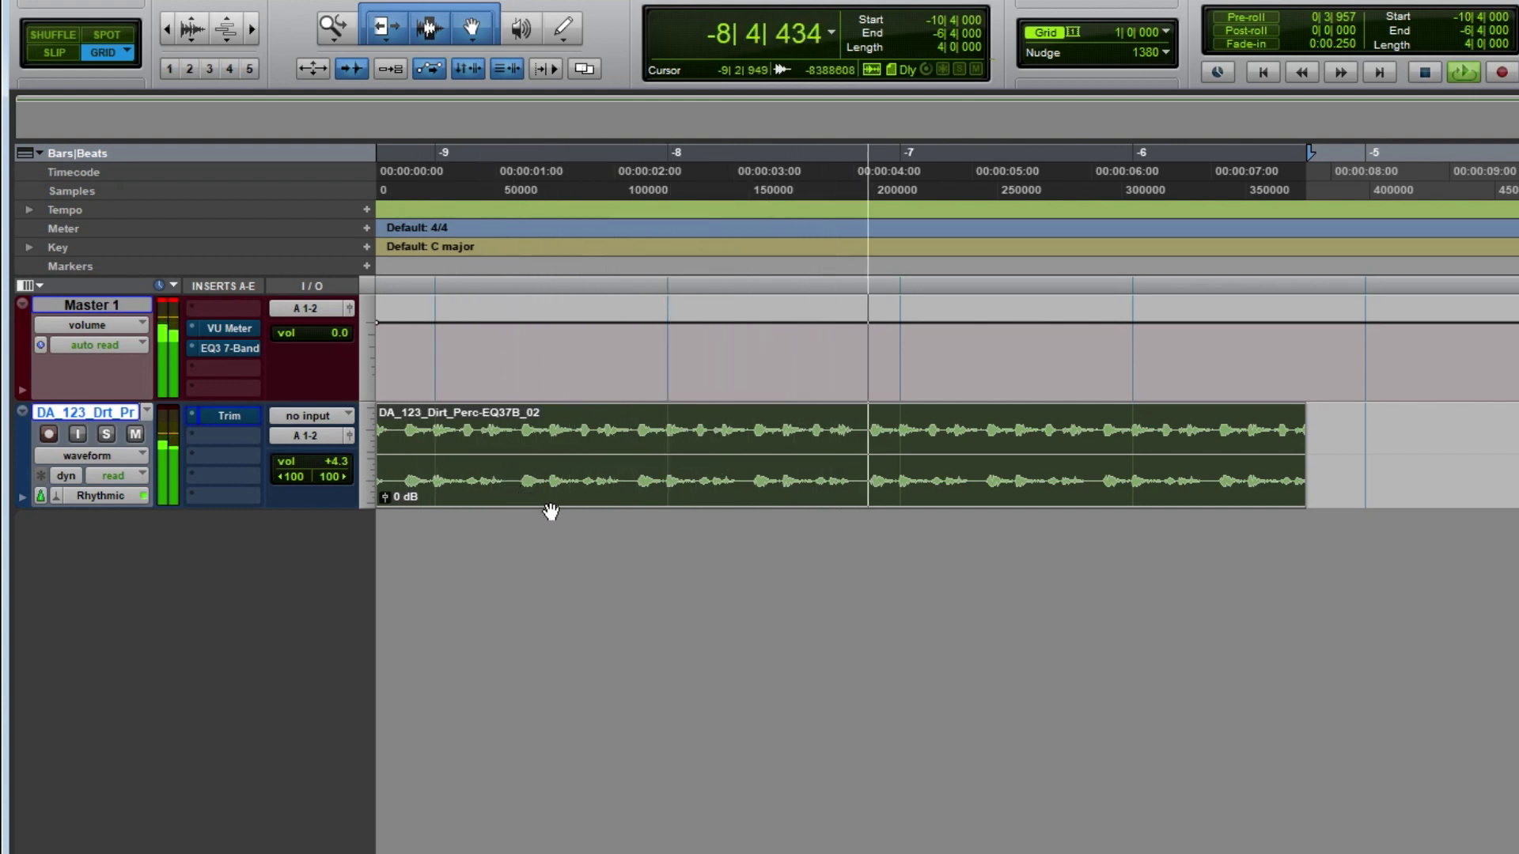
key("space")
left_click(150, 309, "shift")
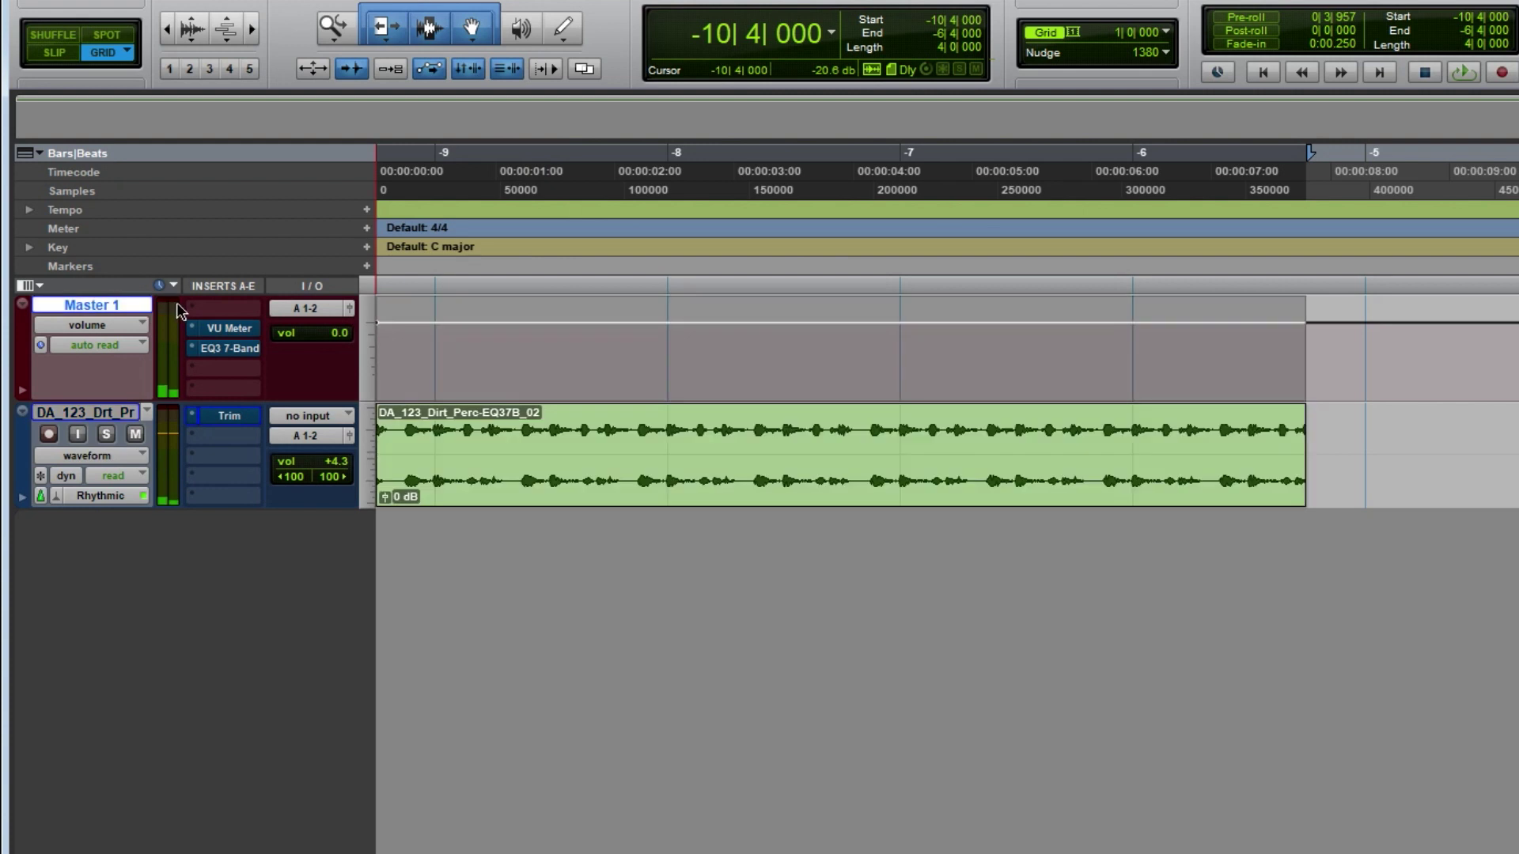
Insert SSLChannel on the percussion track, raising HF gain to 2.1 and HMF gain to 1.5
left_click(219, 434)
left_click(256, 497)
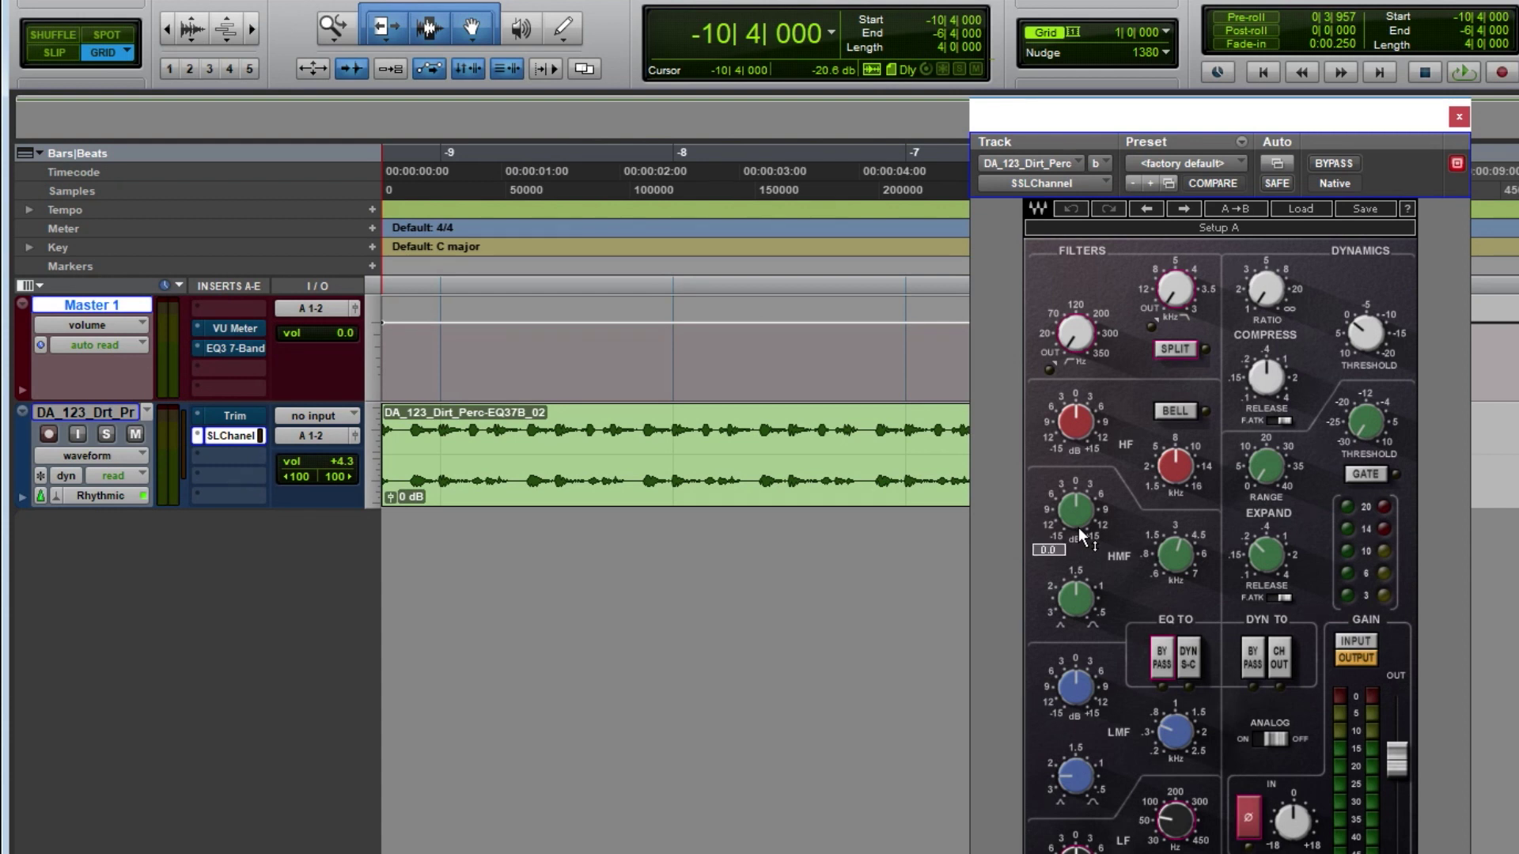
key("space")
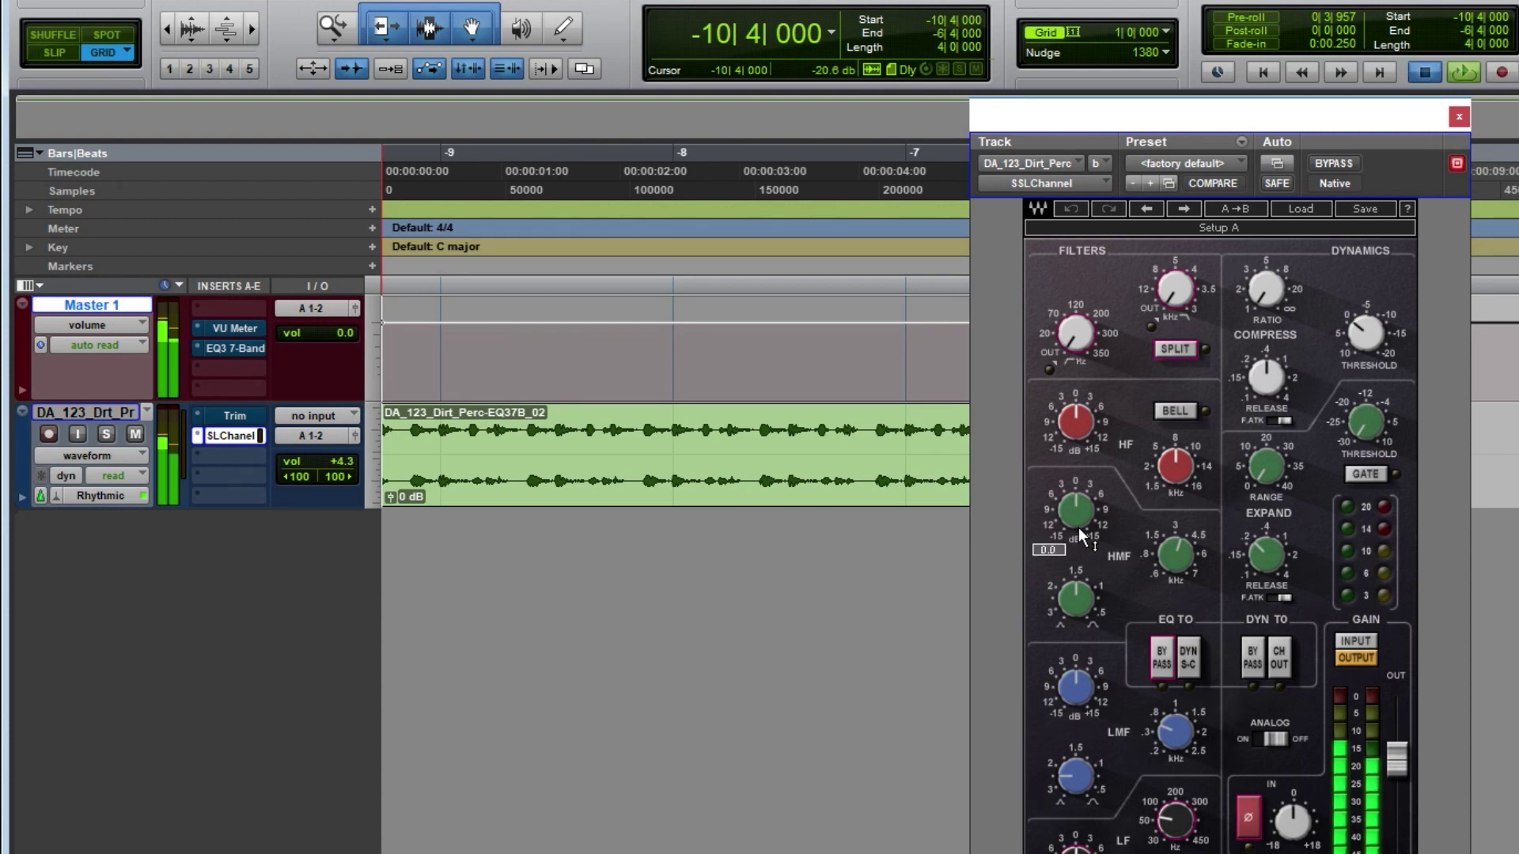
left_click_drag(1077, 424, 1076, 409)
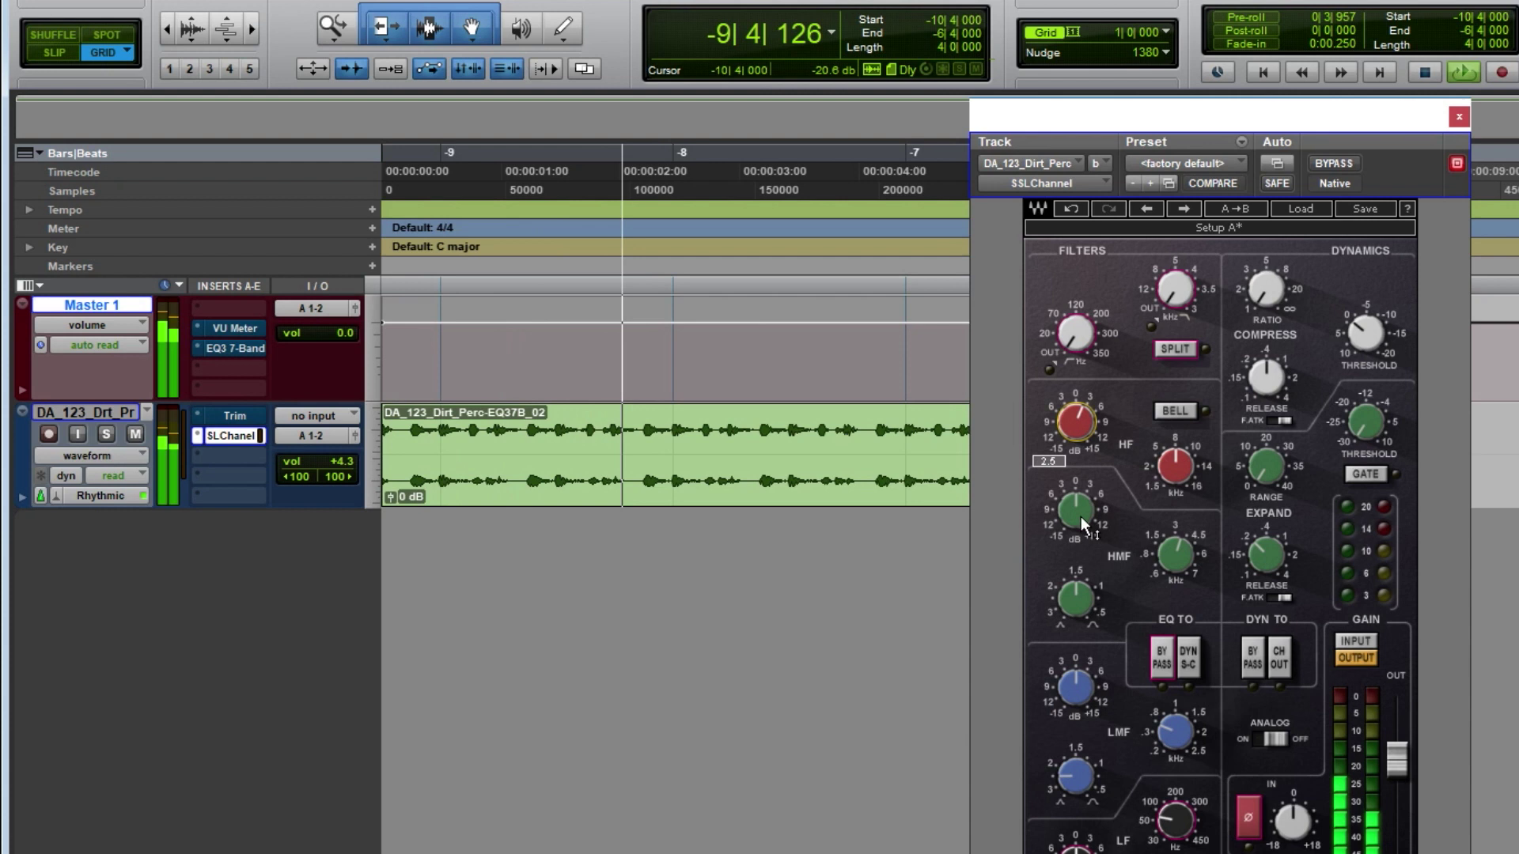
left_click_drag(1075, 510, 1076, 494)
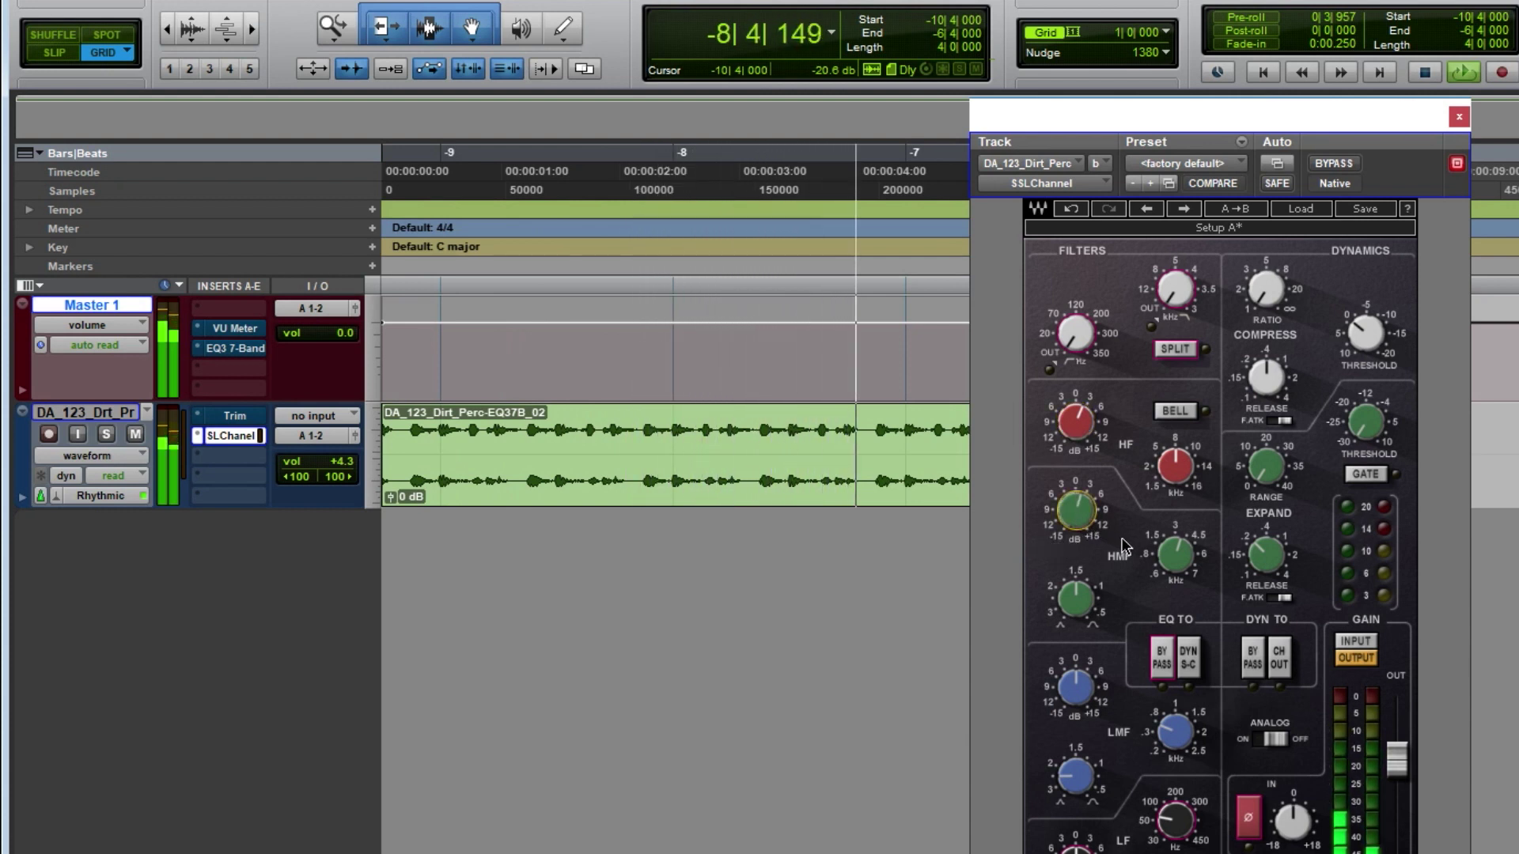
left_click_drag(1176, 555, 1176, 574)
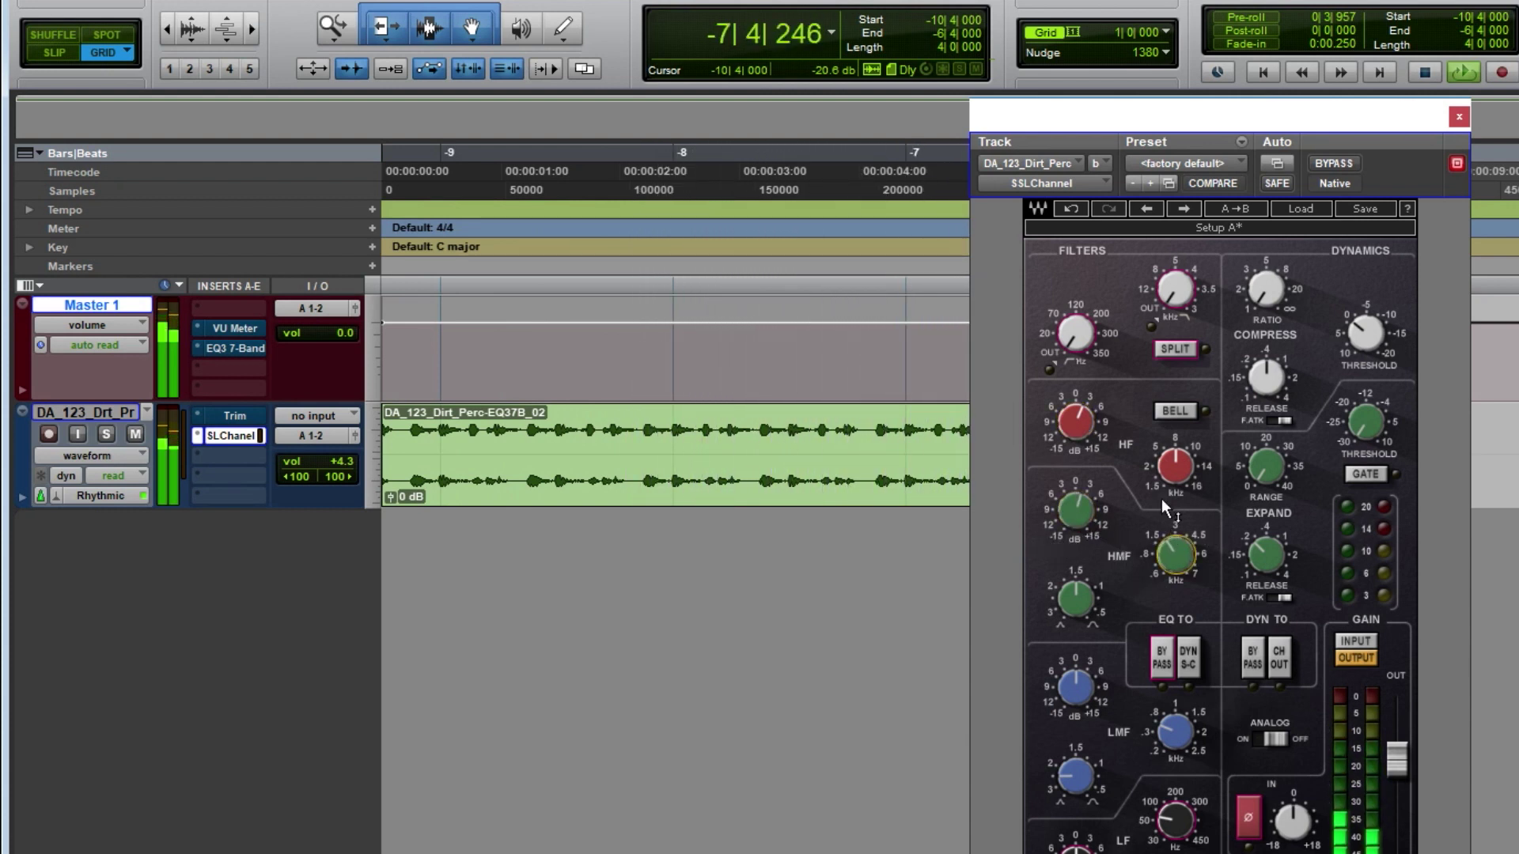
Toggle SSLChannel bypass twice to compare the EQ, then stop playback
left_click(1341, 167)
left_click(1341, 167)
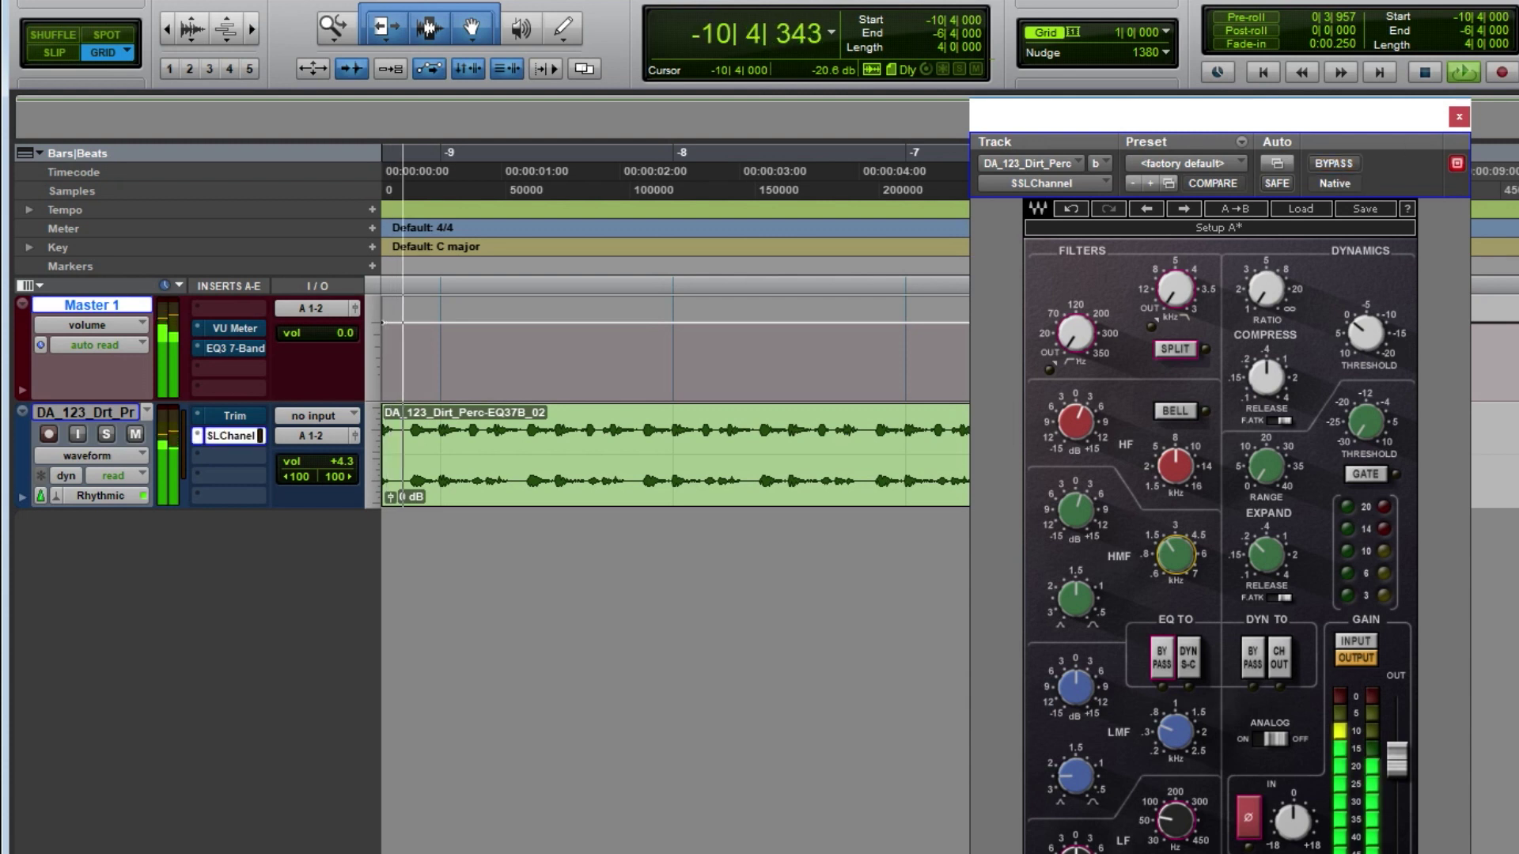
left_click(1336, 166)
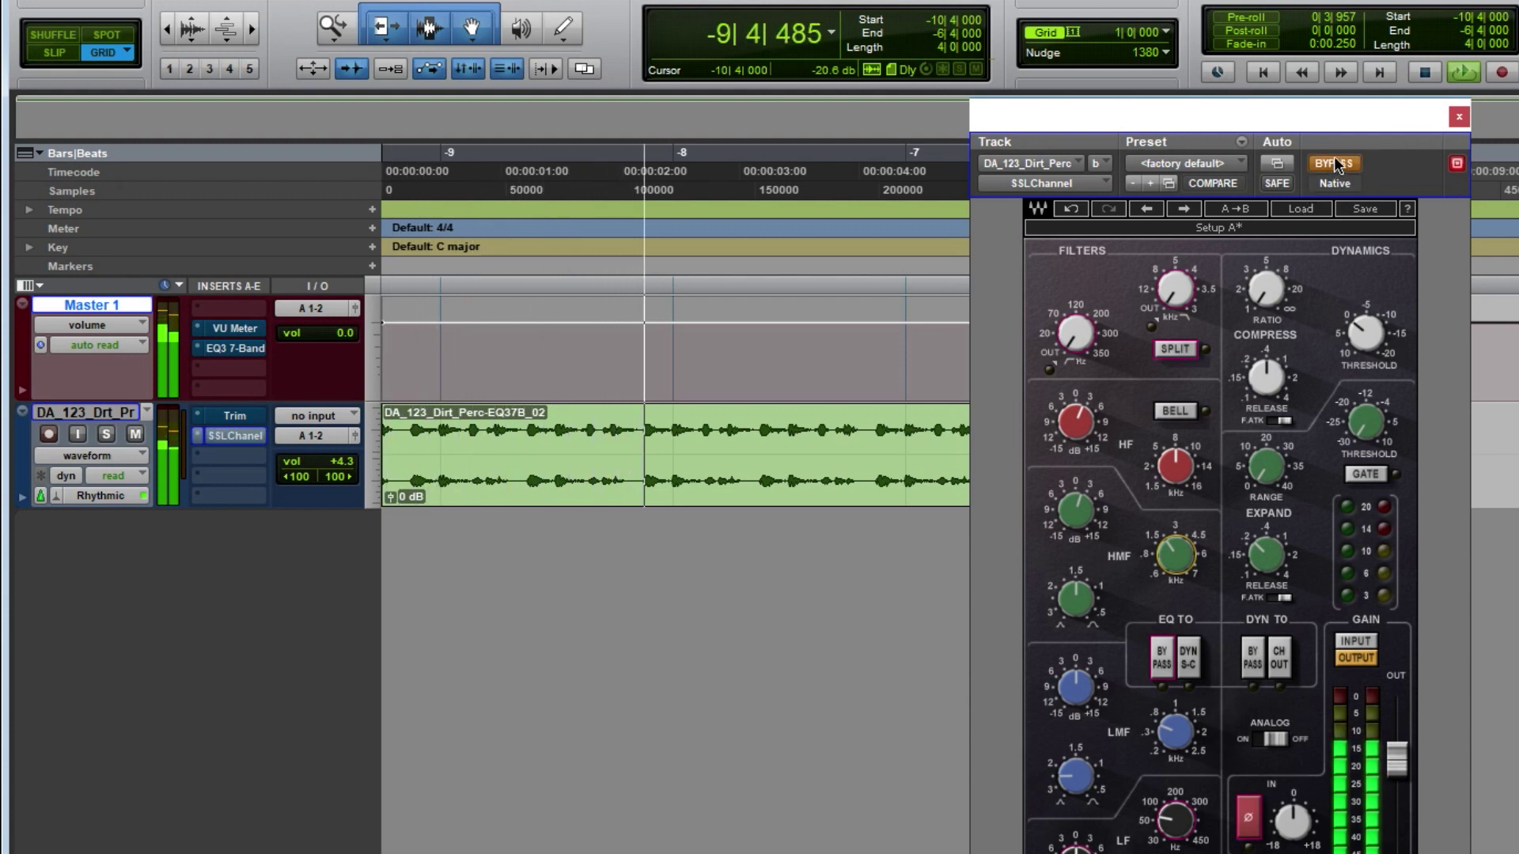
left_click(1336, 166)
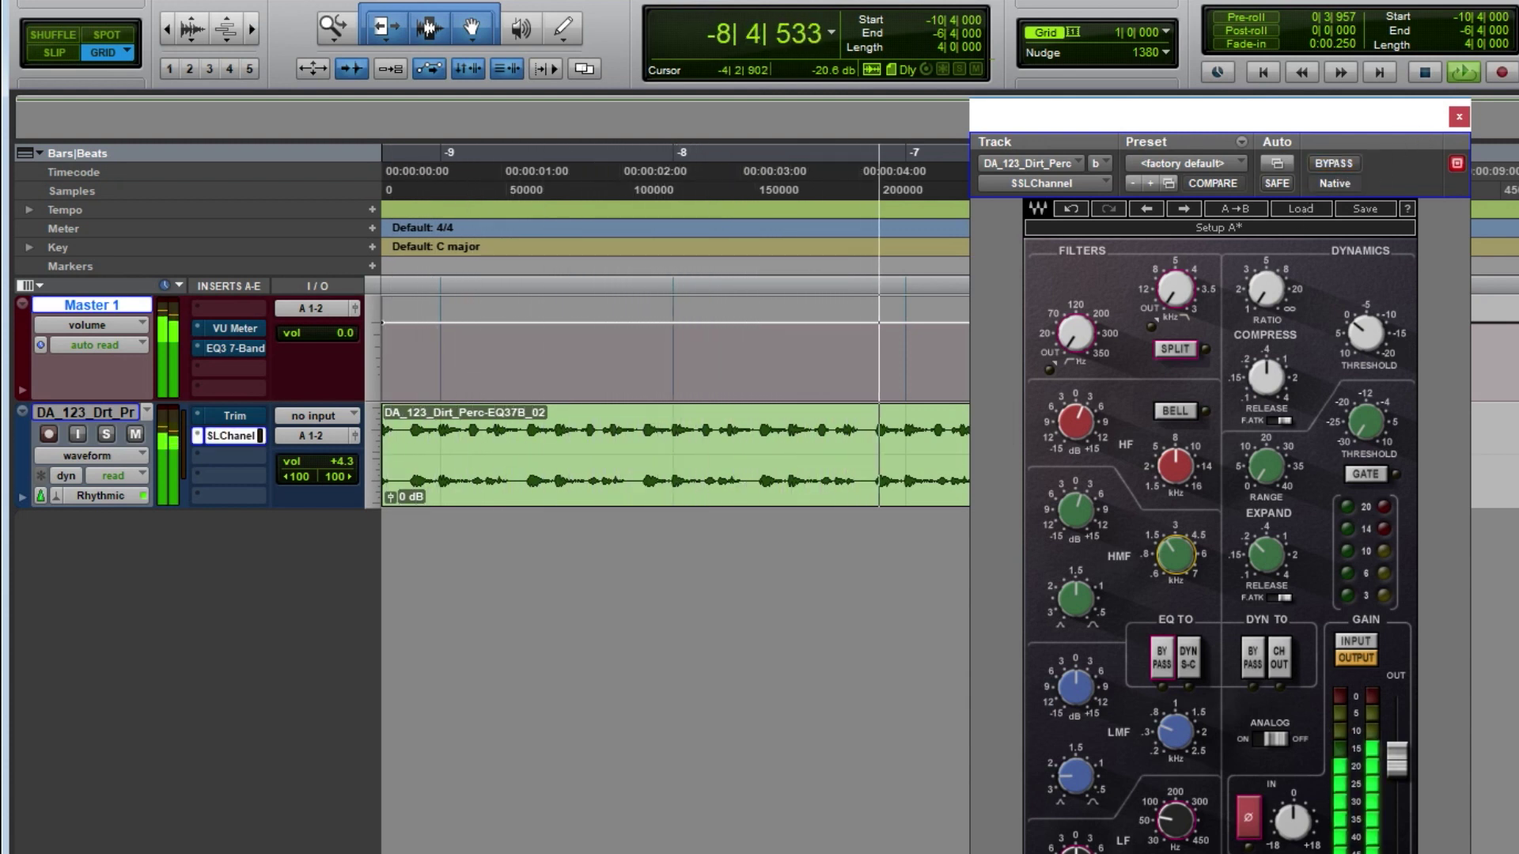
key("space")
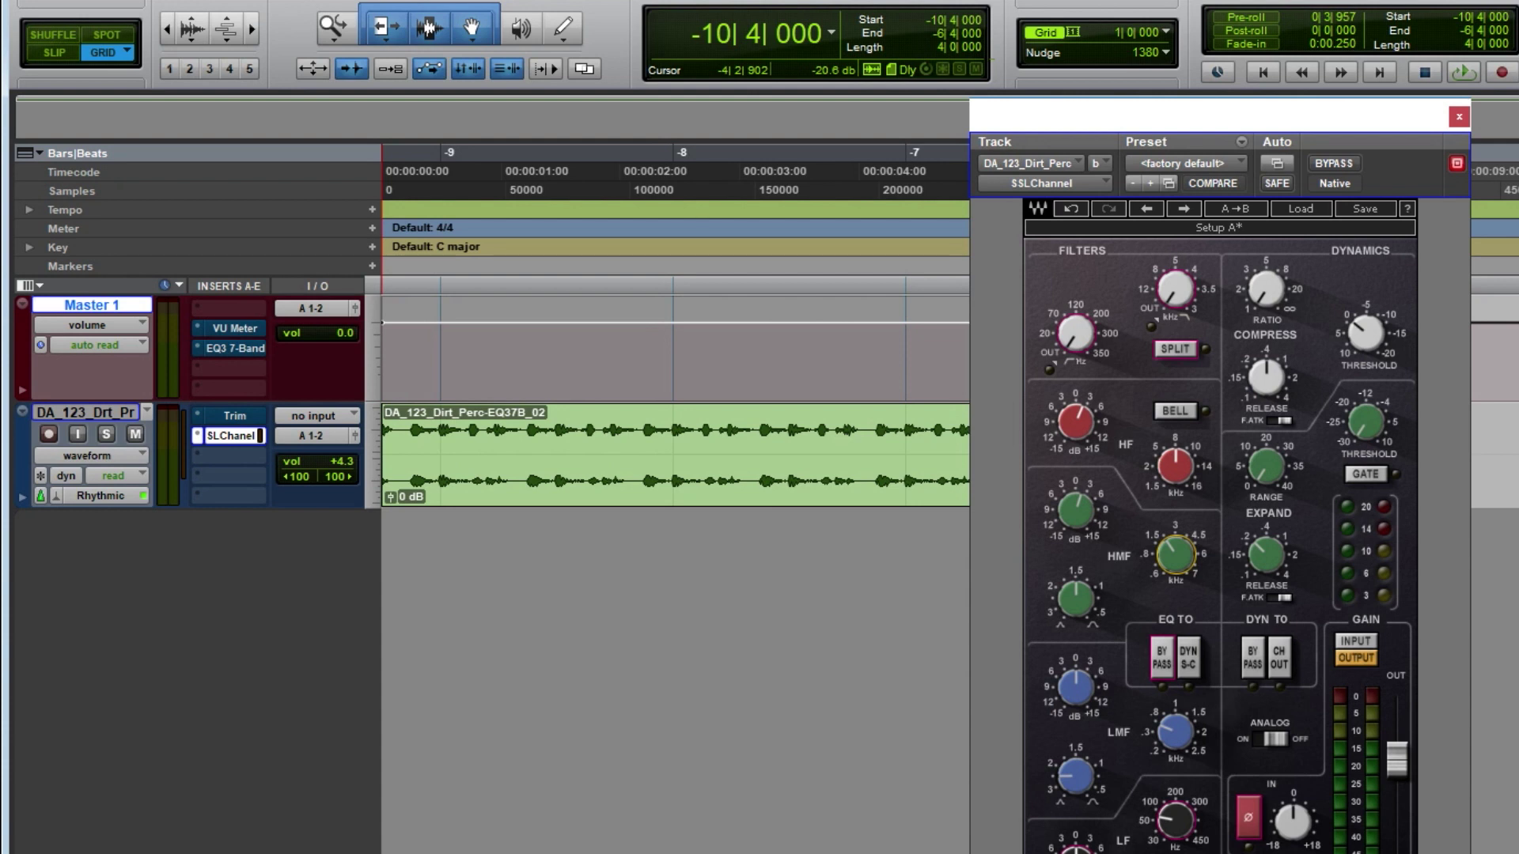